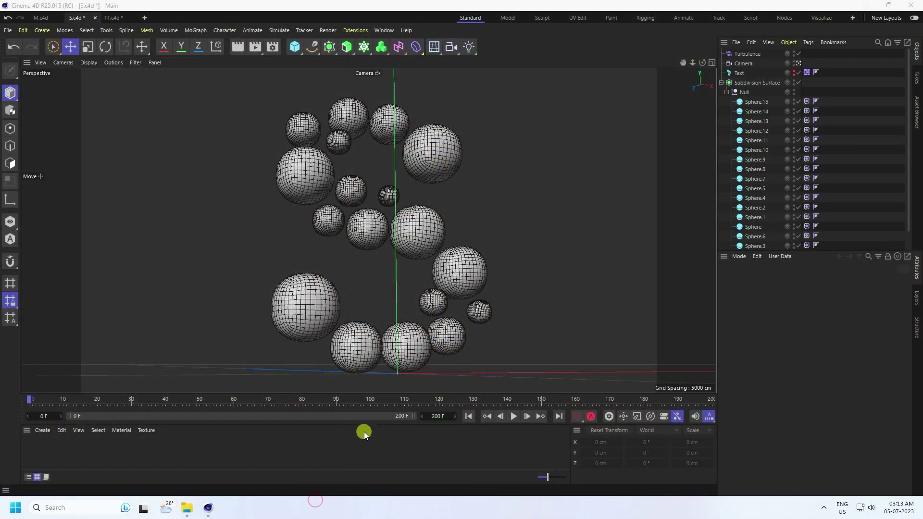
Play the S.c4d and M.c4d soft-body simulations, then bring up the TT.c4d scene
left_click(513, 416)
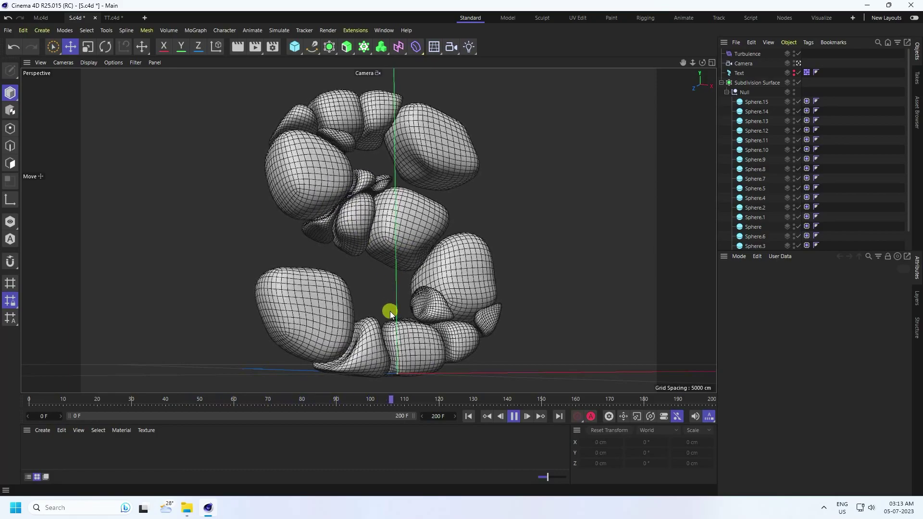
left_click(512, 416)
left_click(42, 19)
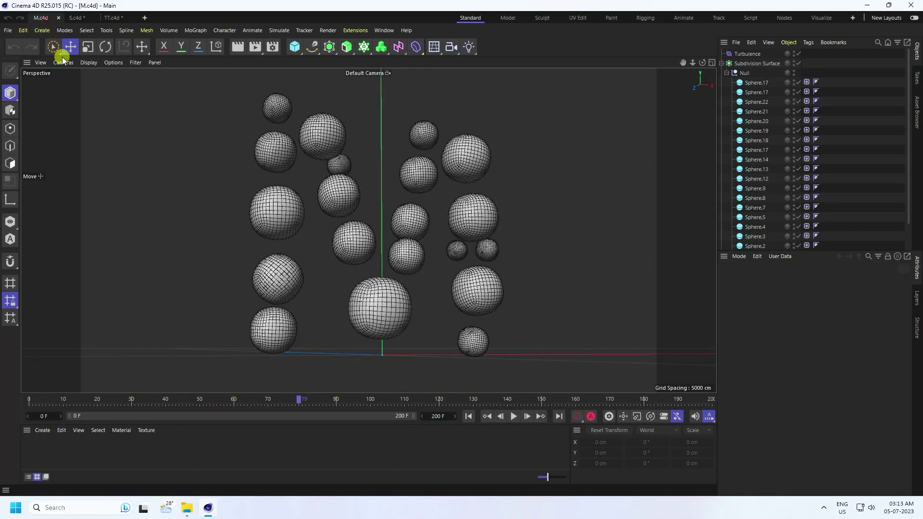
left_click(469, 416)
left_click(513, 416)
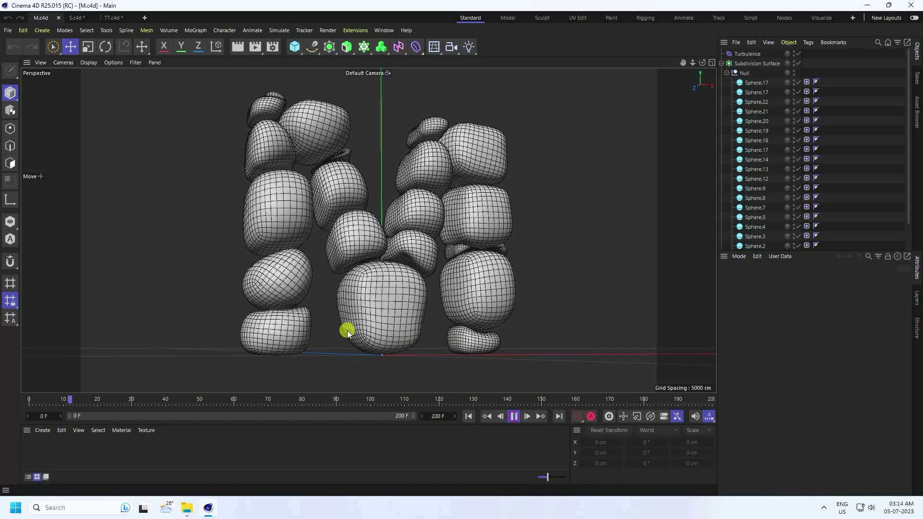
left_click(514, 417)
left_click(113, 17)
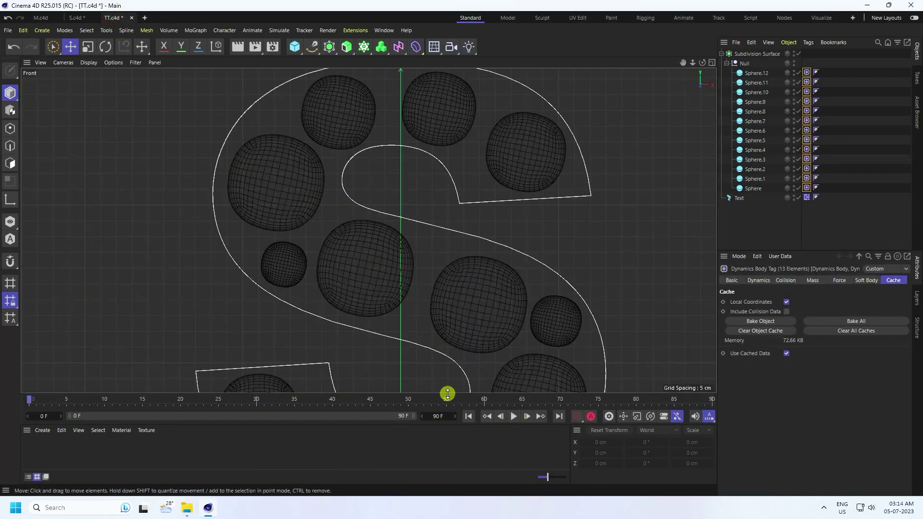
Play the TT.c4d simulation of the spheres packed inside the S
left_click(515, 416)
scroll(427, 203, "down", 4)
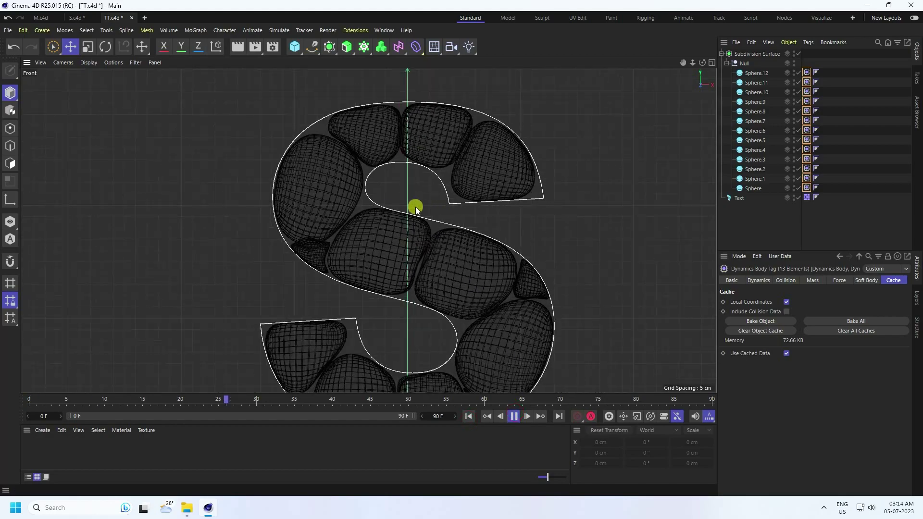
scroll(369, 177, "up", 3)
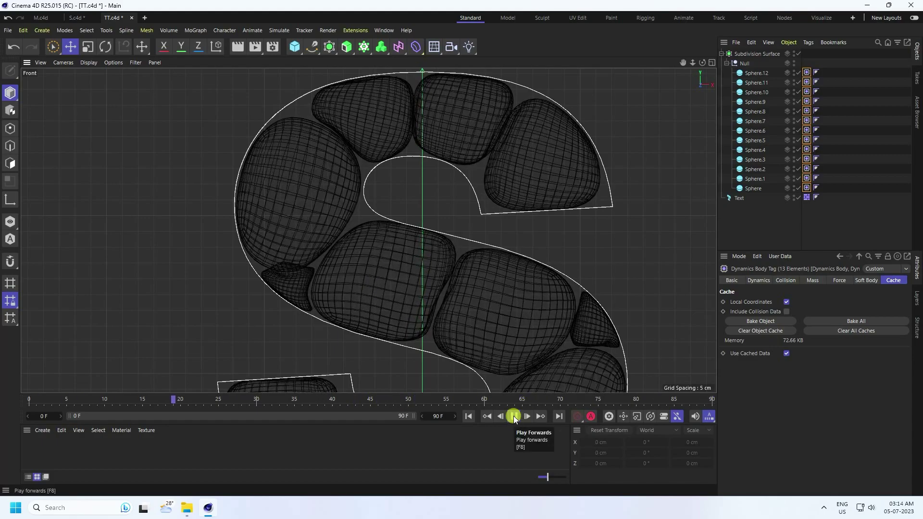
scroll(342, 191, "down", 3)
scroll(342, 191, "up", 1)
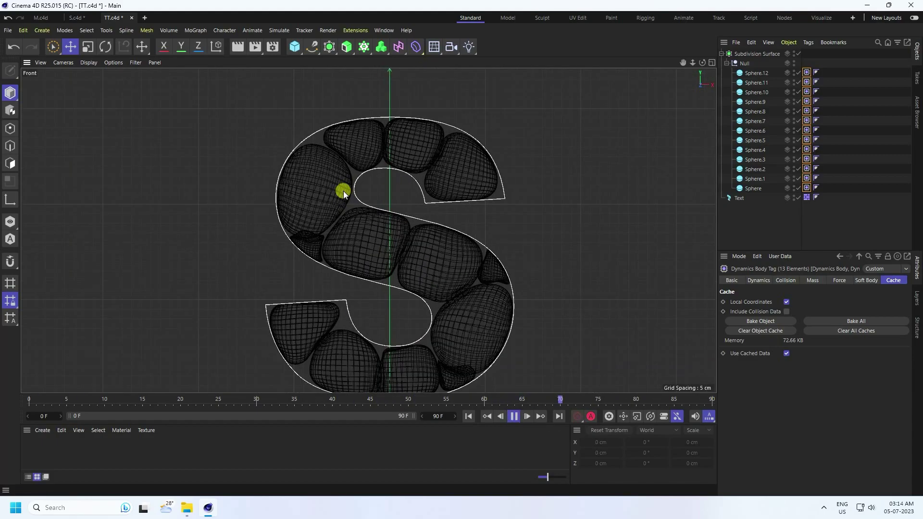
left_click(513, 416)
Maximize the Perspective view, hide the S text object and replay from frame 0
middle_click(417, 263)
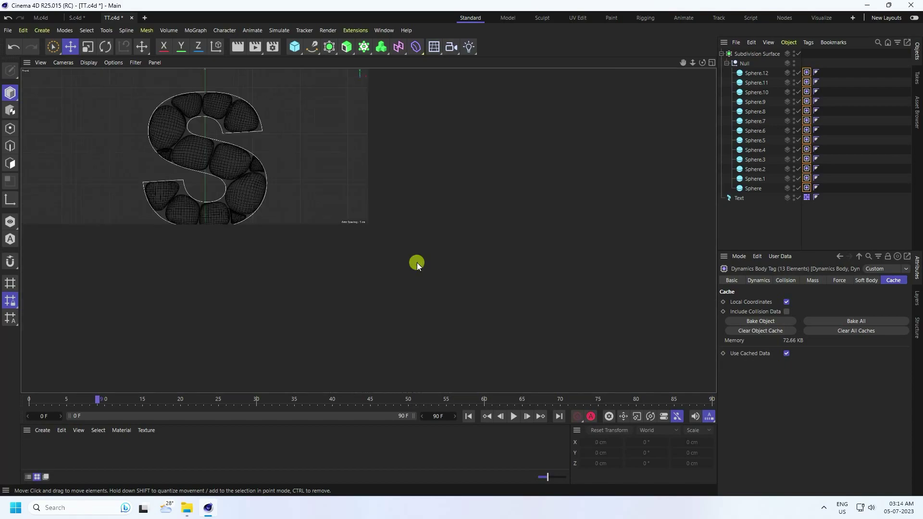
middle_click(268, 181)
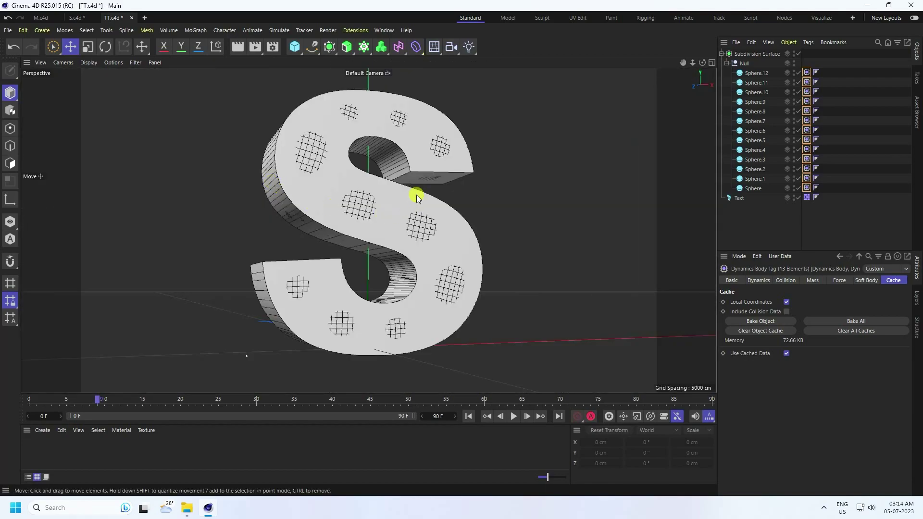
left_click(417, 197)
left_click(794, 196)
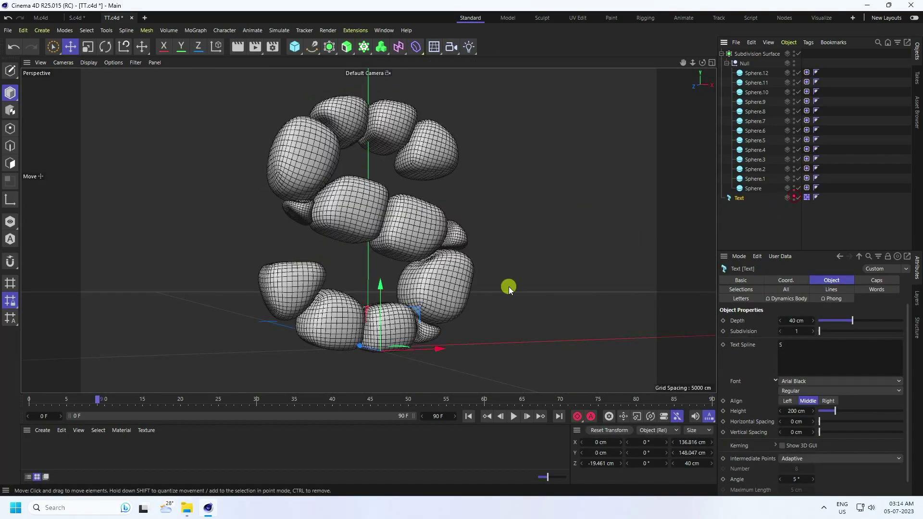
left_click(469, 416)
left_click(514, 417)
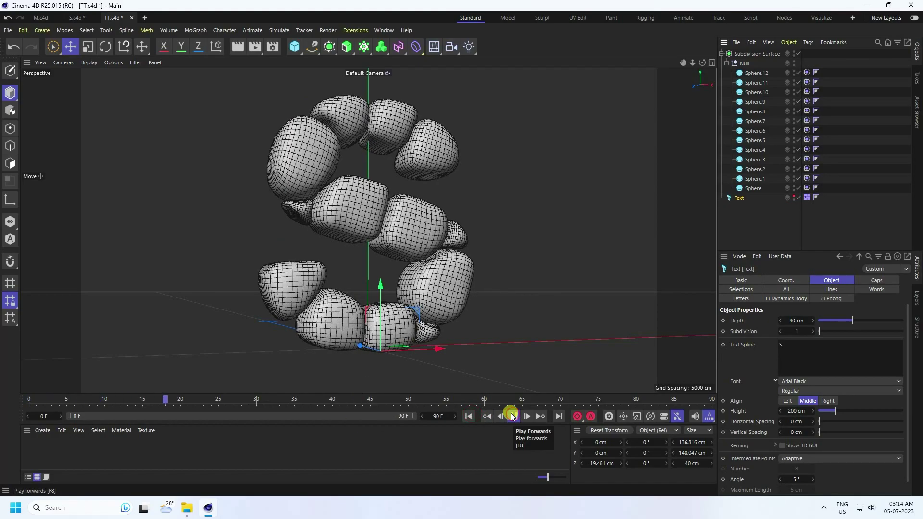
Stop playback and start a new empty document
scroll(294, 171, "up", 2)
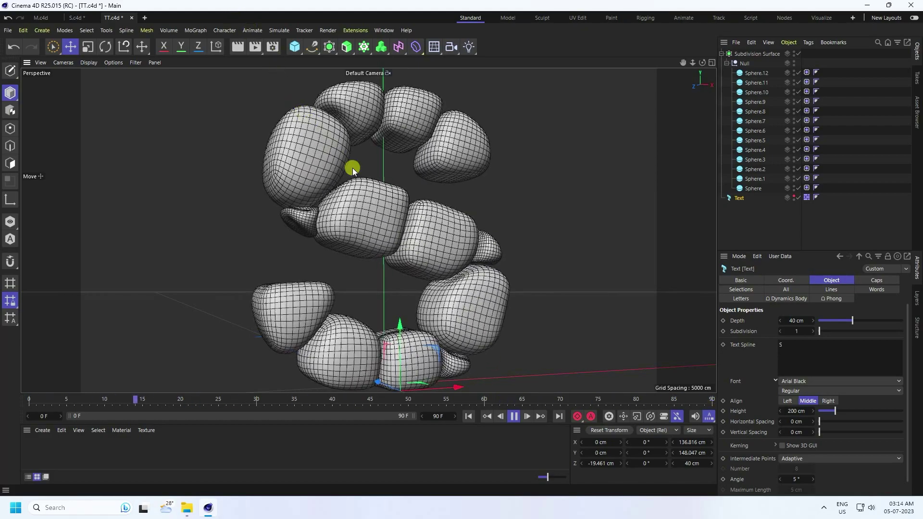
left_click(513, 416)
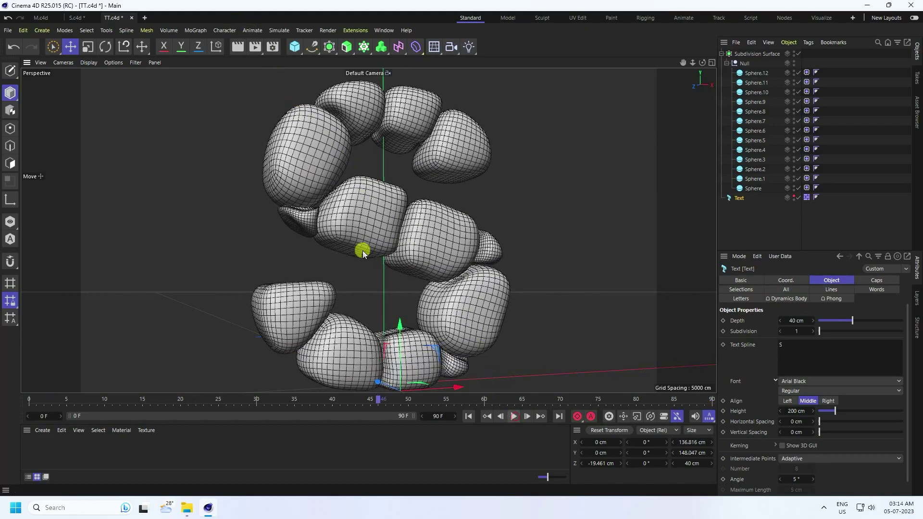
left_click(144, 18)
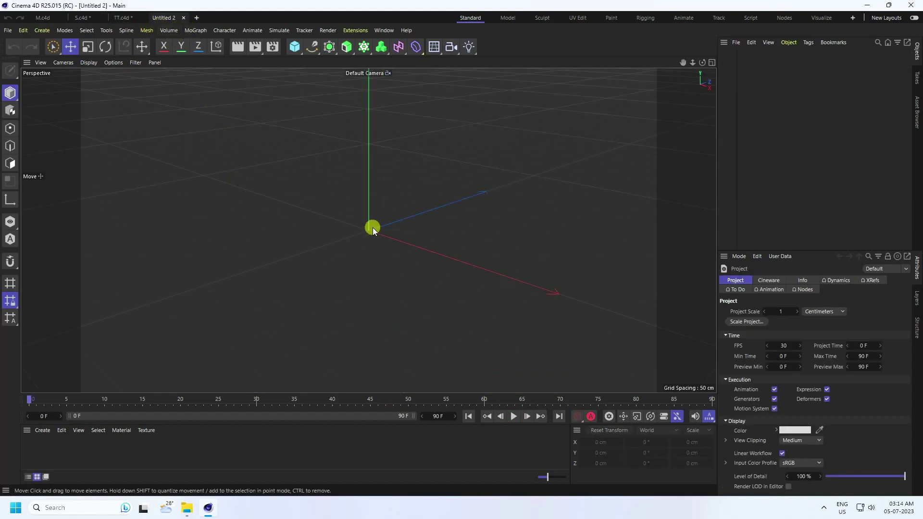
Add a MoGraph Text object reading 'S' in the Arial Black font
left_click(366, 50)
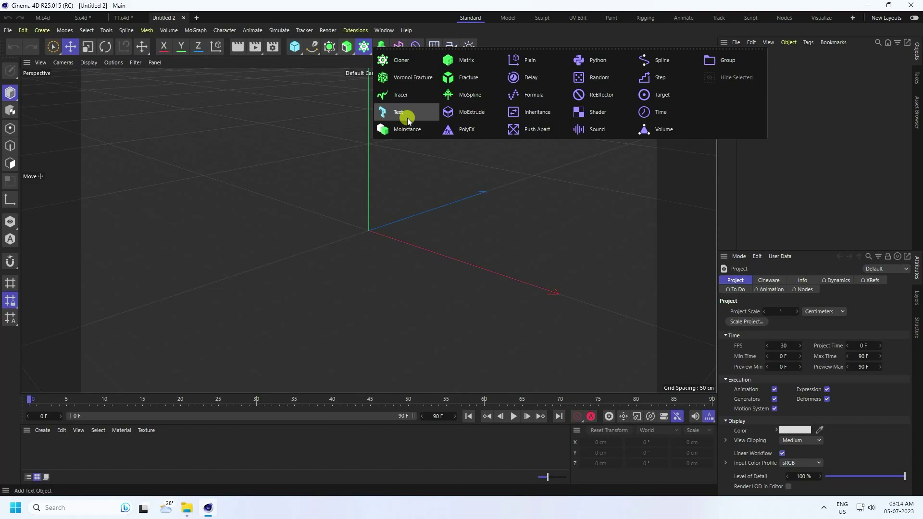
left_click(407, 116)
left_click(811, 333)
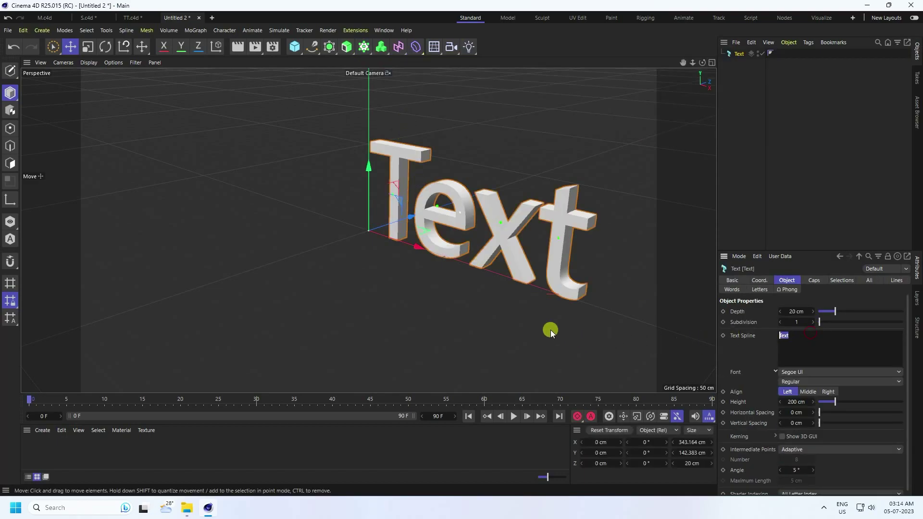
left_click(789, 372)
scroll(793, 338, "up", 10)
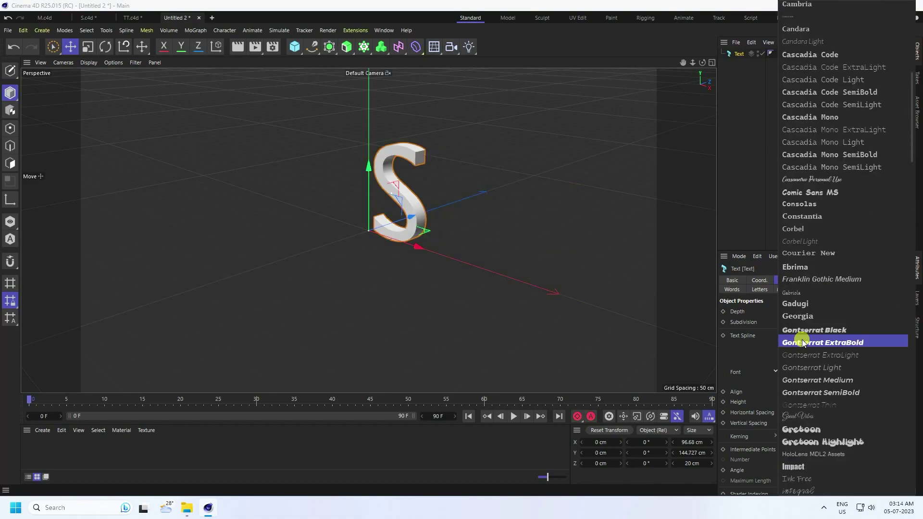
scroll(802, 342, "up", 10)
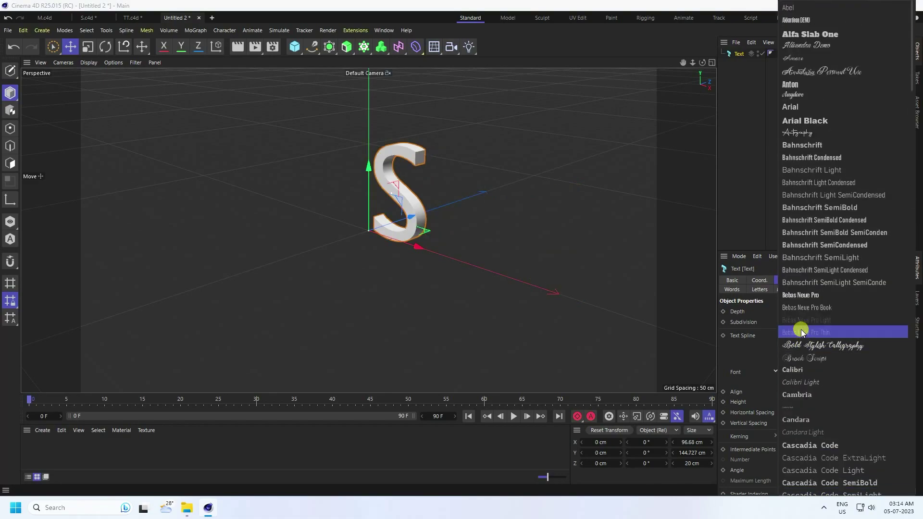
left_click(819, 120)
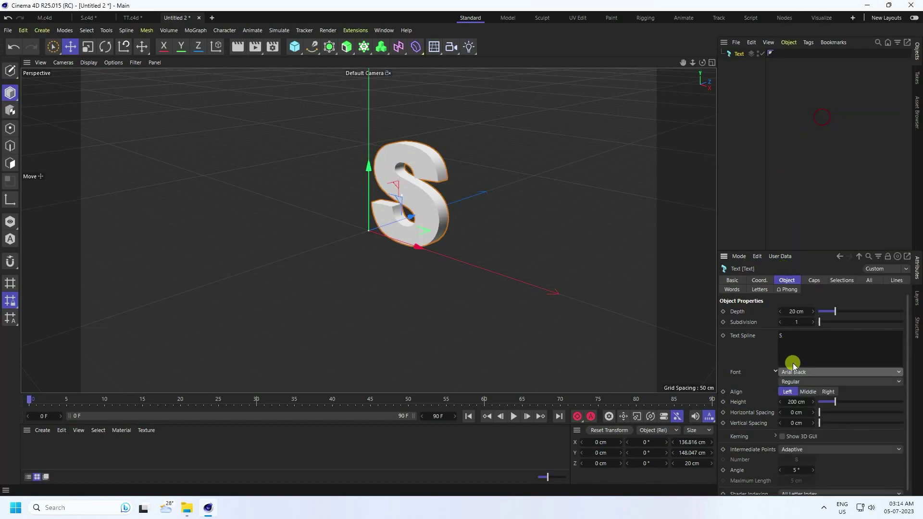
Set the text alignment to Middle and its extrusion depth to 40 cm
left_click(806, 390)
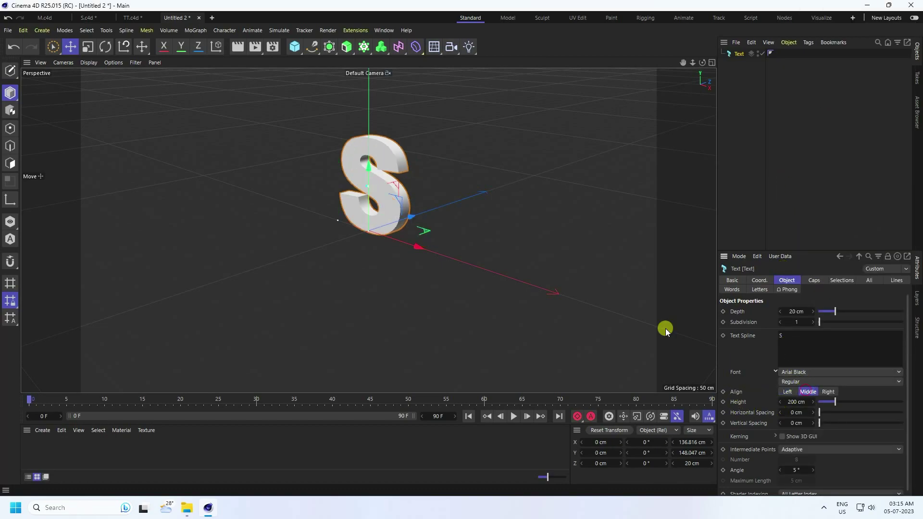
scroll(365, 149, "up", 5)
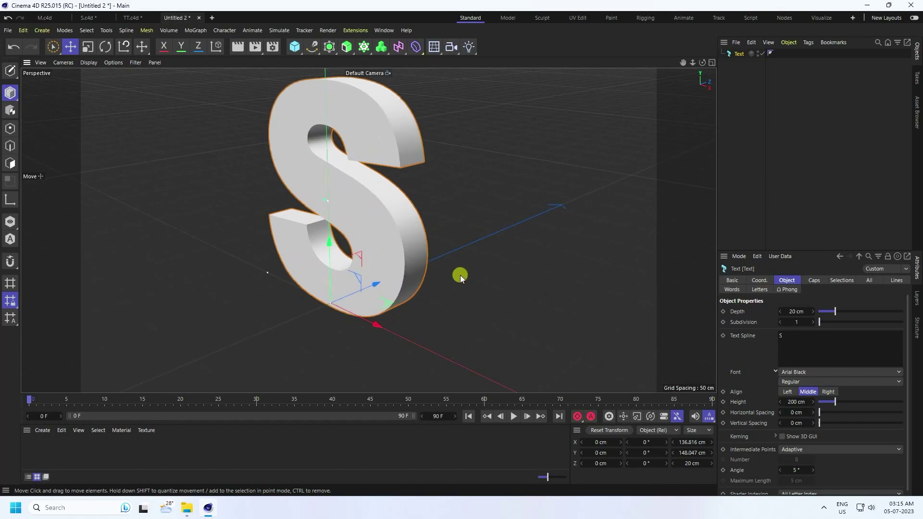
left_click_drag(483, 253, 500, 320, "alt")
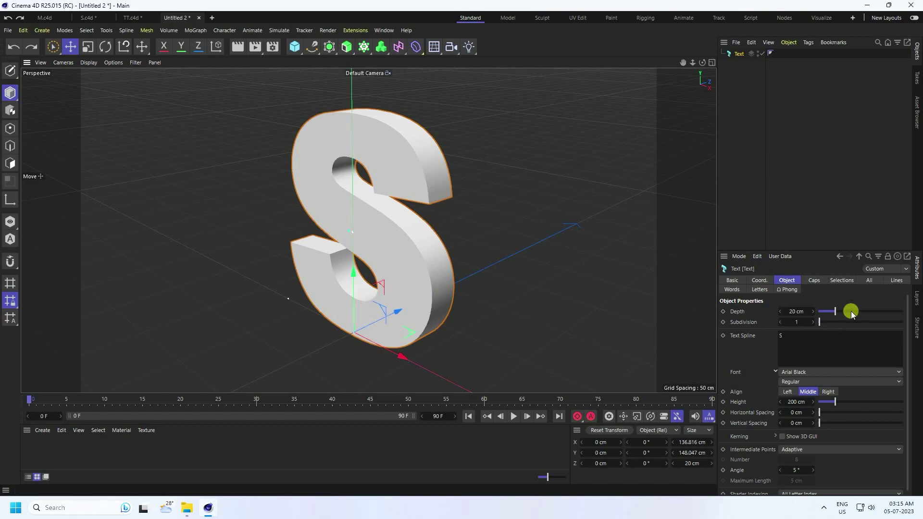
type("0")
key("Return")
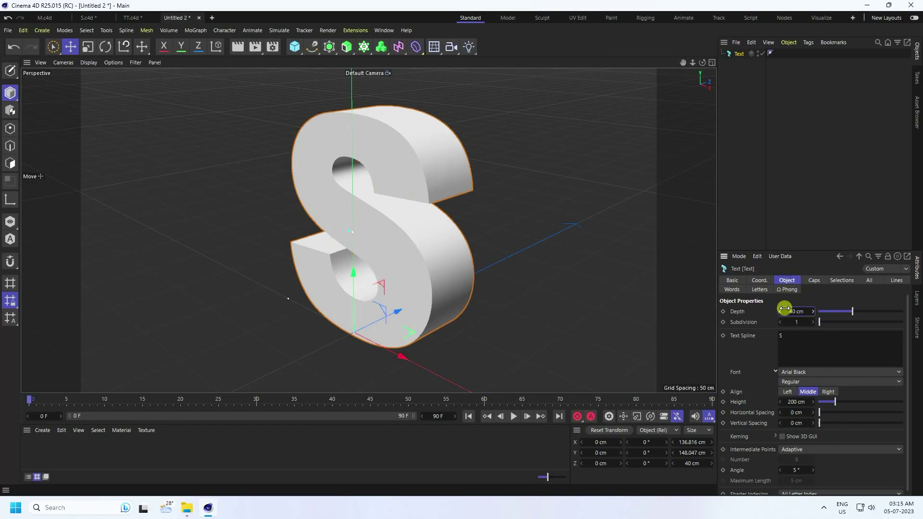
middle_click(509, 295)
key("F1")
Maximize the Front view facing the S and deselect the text
left_click_drag(414, 236, 521, 229, "alt")
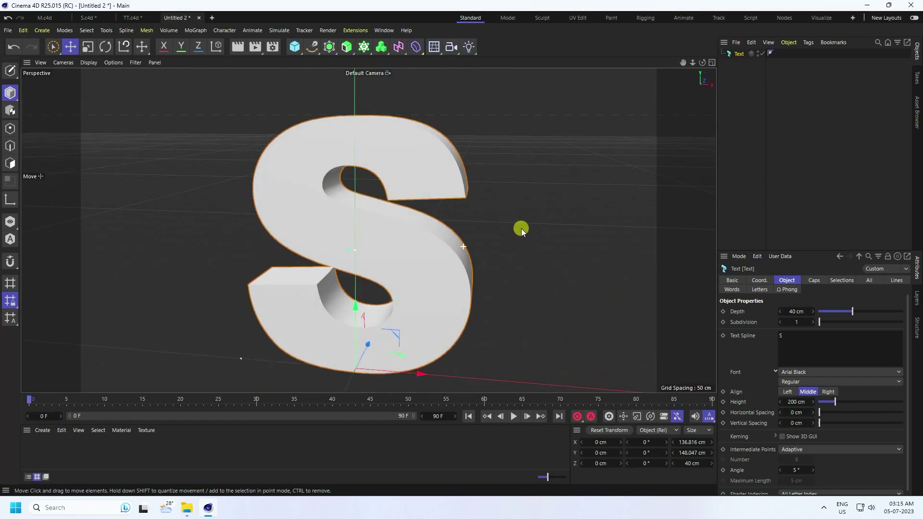
middle_click(428, 212)
middle_click(388, 249)
scroll(362, 147, "up", 5)
left_click(405, 113)
scroll(398, 172, "up", 3)
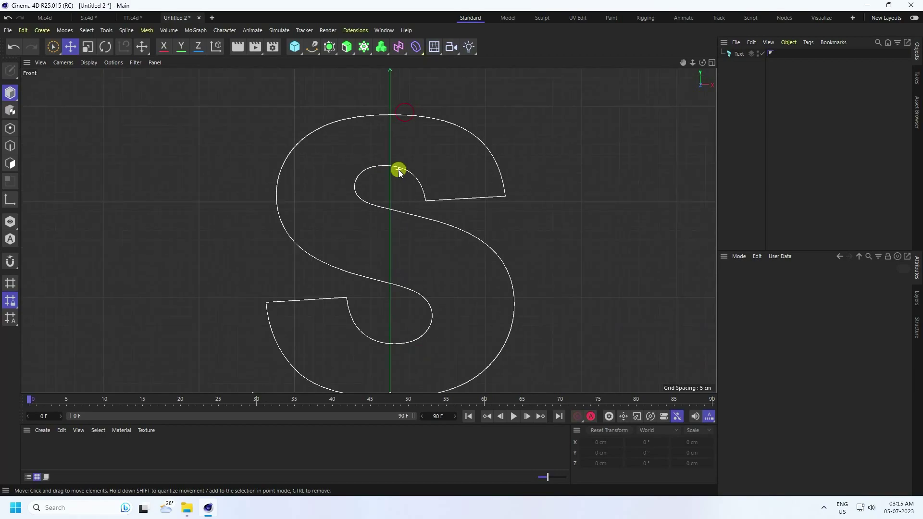
Create a sphere with Type Hexahedron, Segments 10 and Radius 21 cm
left_click(295, 46)
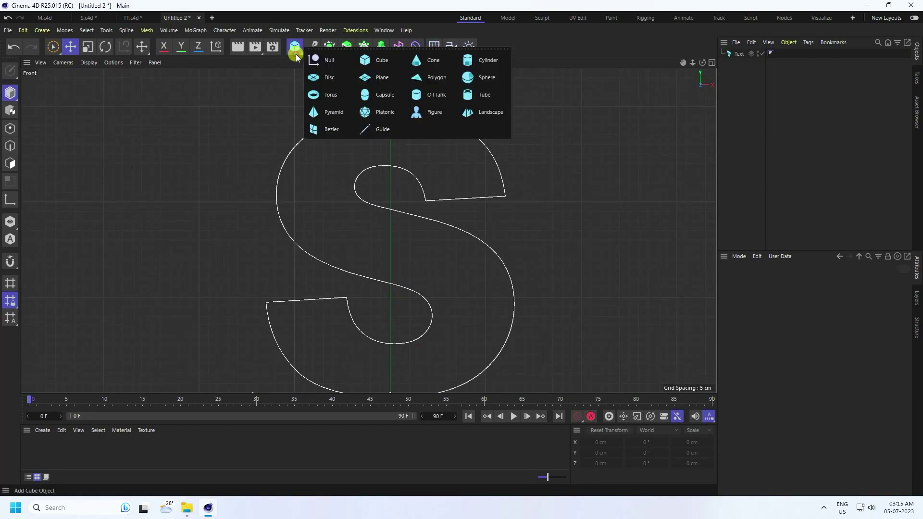
left_click(482, 77)
scroll(460, 263, "down", 3)
scroll(429, 284, "down", 1)
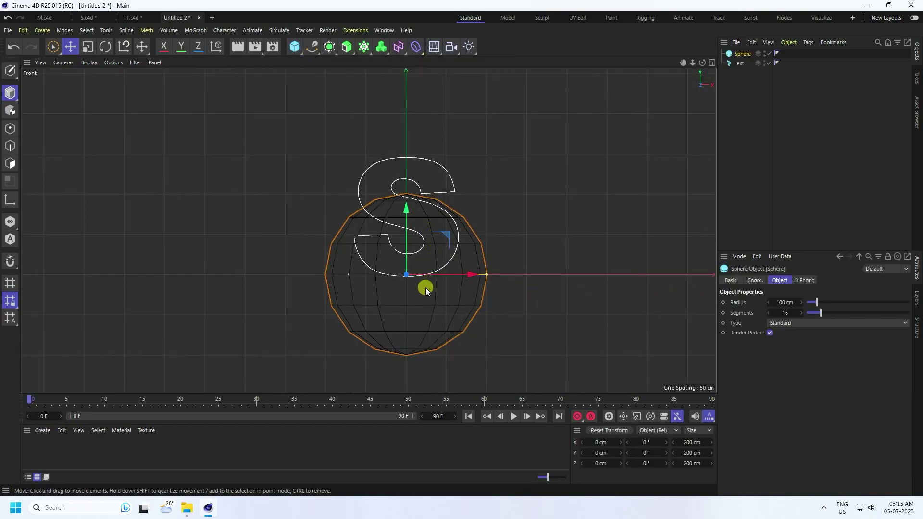
scroll(424, 290, "up", 1)
left_click(778, 324)
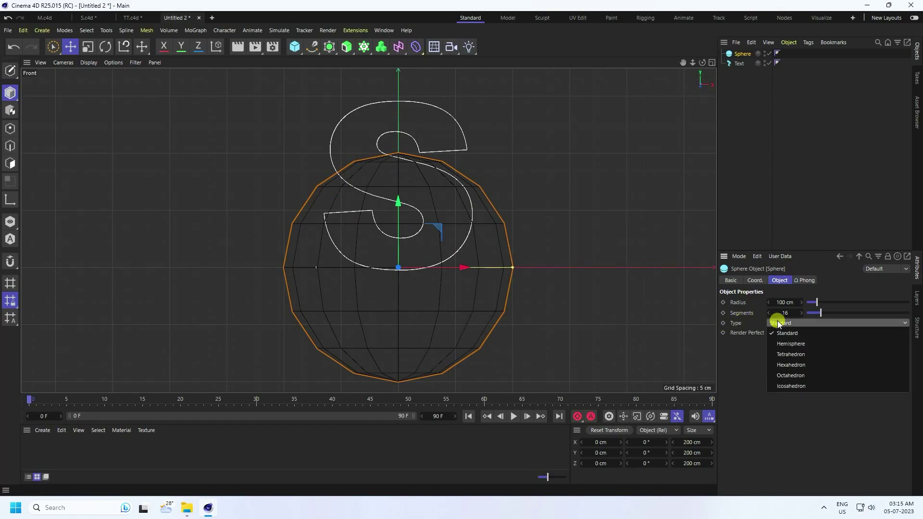
left_click(790, 365)
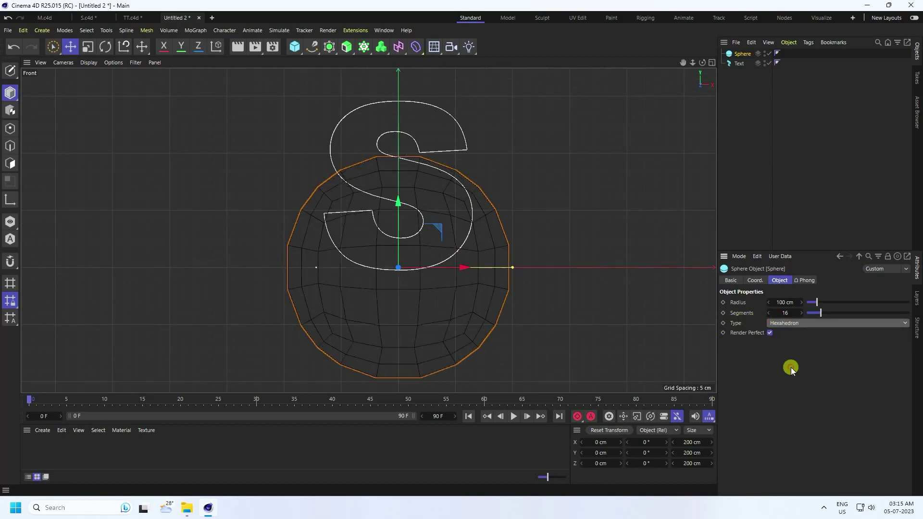
left_click_drag(769, 315, 767, 315)
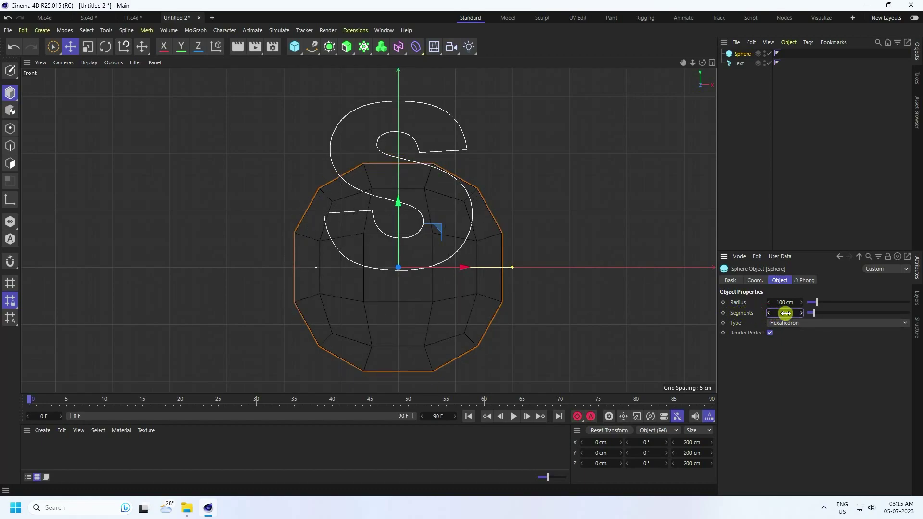
left_click_drag(787, 302, 789, 302)
scroll(456, 271, "up", 5)
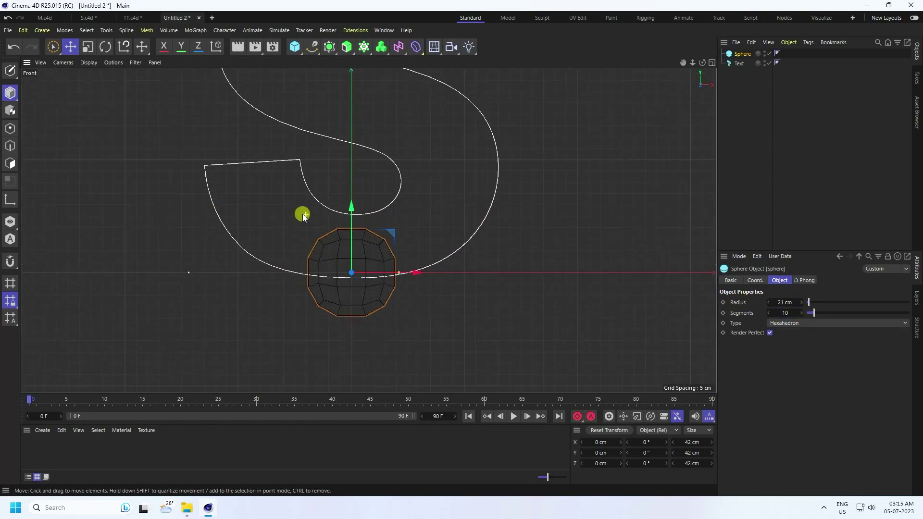
Place the first sphere in the S's lower-left bowl at an 18 cm radius
left_click_drag(419, 265, 416, 227)
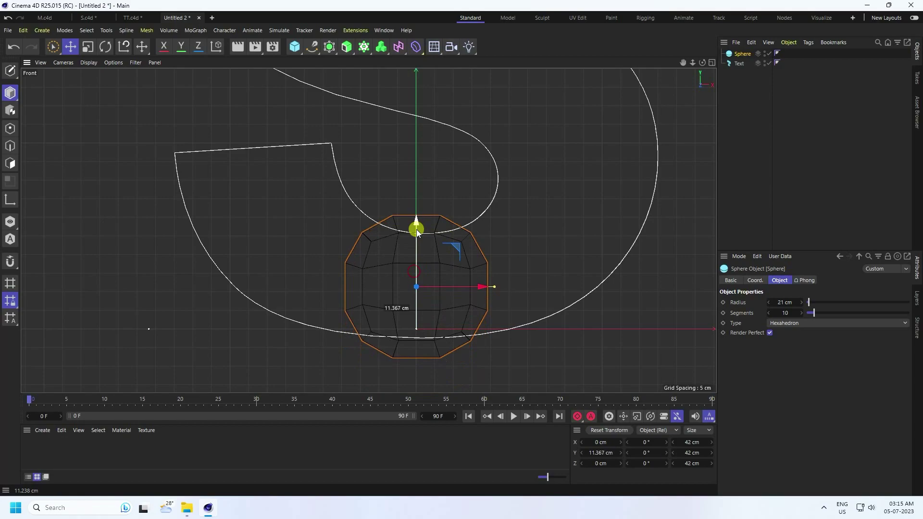
left_click_drag(453, 250, 320, 186)
left_click_drag(768, 305, 766, 298)
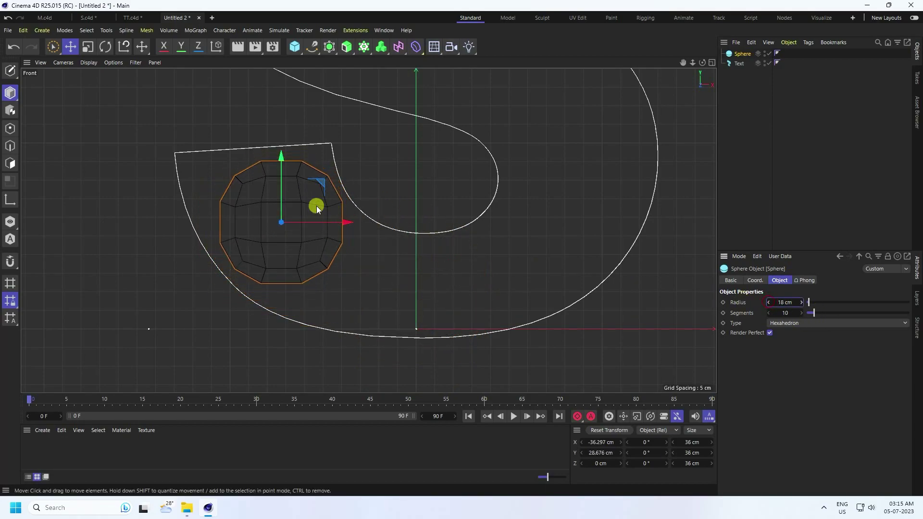
left_click_drag(315, 181, 437, 248)
Add 13 cm and 7 cm sphere copies along the S's bottom curve
left_click_drag(764, 299, 770, 302)
left_click_drag(433, 247, 354, 259)
left_click_drag(768, 302, 767, 301)
left_click_drag(354, 255, 370, 259)
scroll(317, 304, "down", 2)
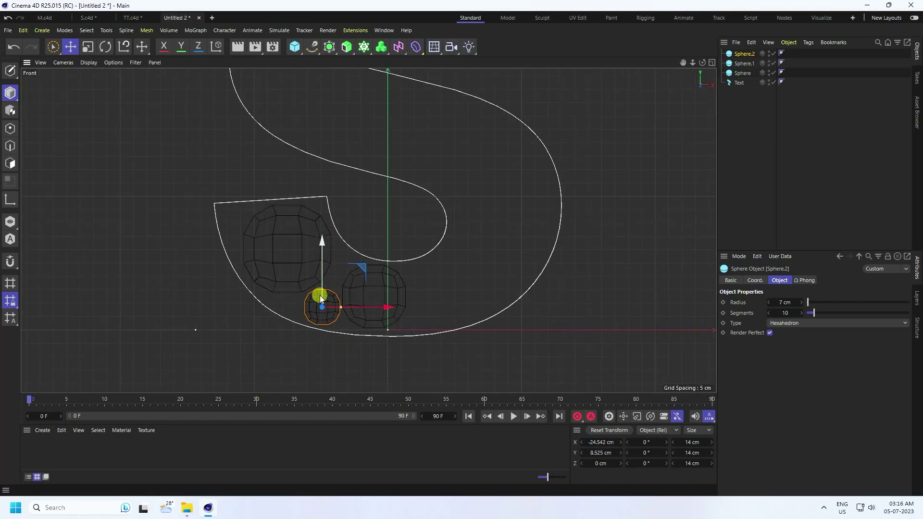
left_click(397, 278)
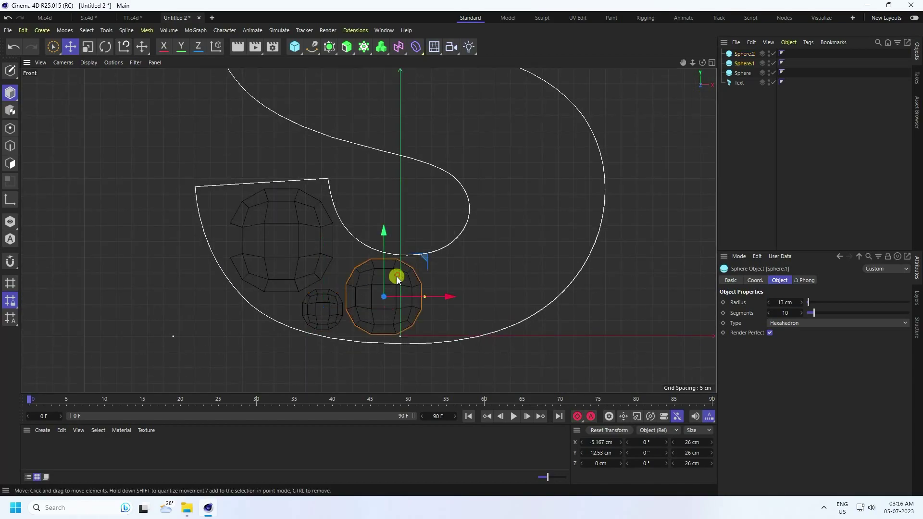
Add 14 cm and 19 cm sphere copies toward the lower bowl's right curve
left_click_drag(397, 279, 510, 247, "ctrl")
left_click(801, 302)
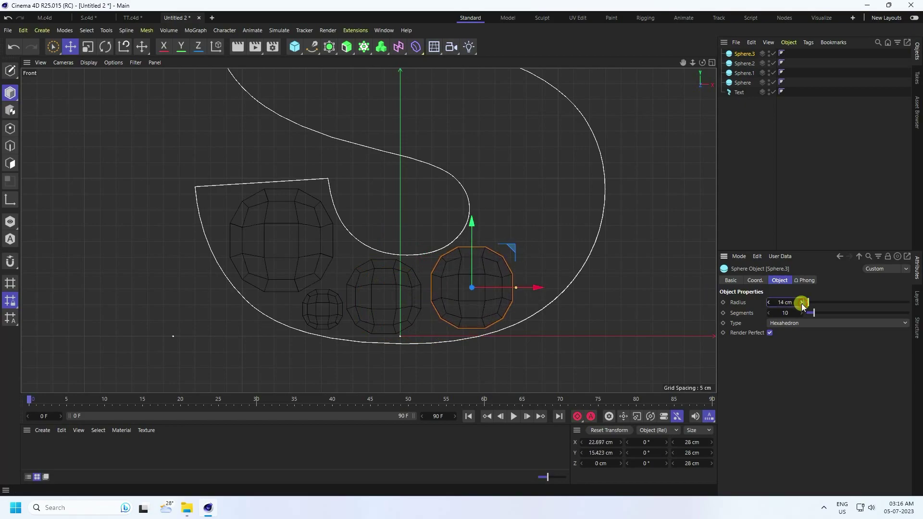
scroll(192, 310, "down", 2)
scroll(443, 265, "up", 2)
left_click_drag(407, 284, 464, 190, "ctrl")
left_click_drag(805, 303, 808, 302)
left_click_drag(457, 186, 470, 184)
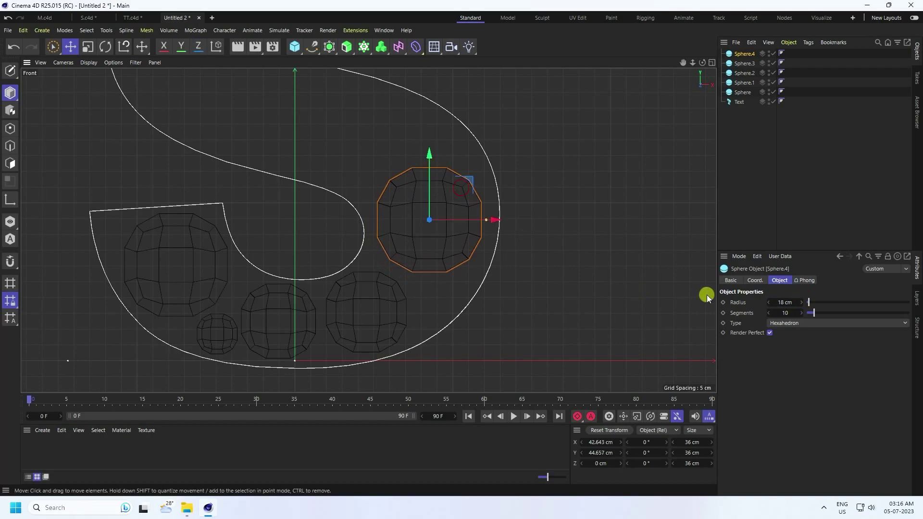
left_click(801, 302)
scroll(433, 272, "down", 3)
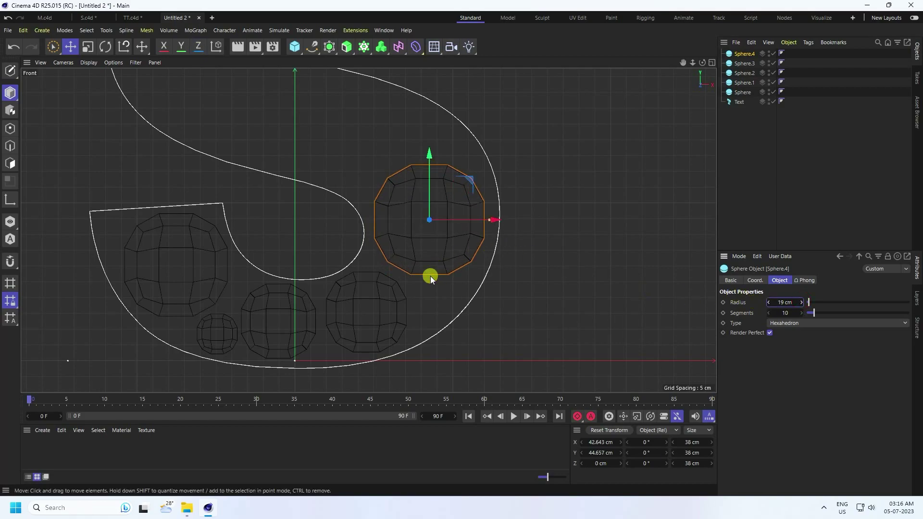
scroll(422, 283, "down", 4)
scroll(315, 330, "up", 3)
Copy the five lower spheres into the S's top and rotate them about 180°
left_click(324, 352)
left_click(334, 359, "shift")
left_click(384, 356, "shift")
left_click(444, 346, "shift")
left_click(448, 292, "shift")
left_click_drag(385, 260, 385, 93, "ctrl")
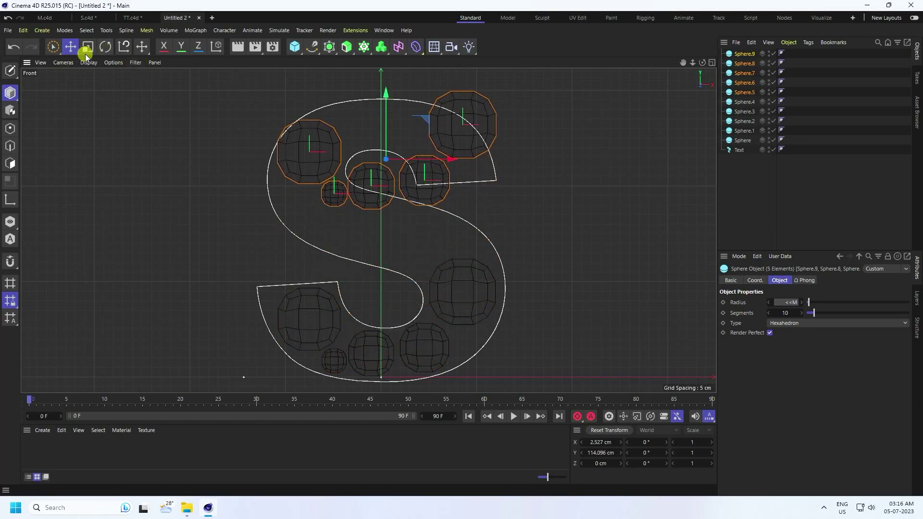
left_click(110, 49)
left_click_drag(409, 127, 359, 197)
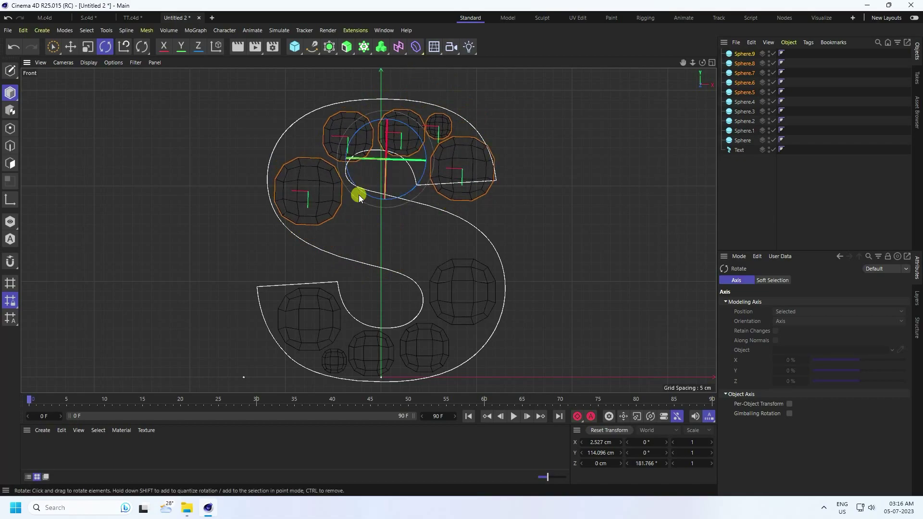
Move the top-left sphere up and left and shrink it to 13 cm radius
left_click(507, 129)
scroll(461, 139, "up", 3)
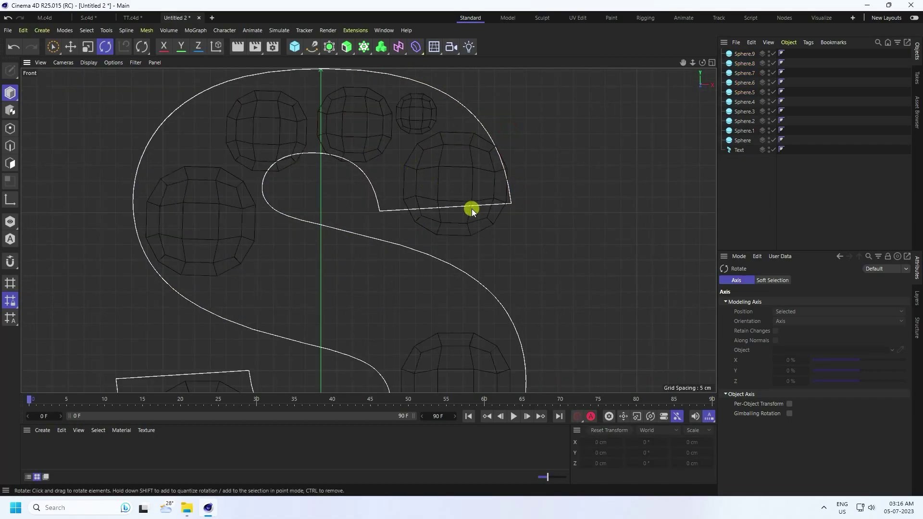
left_click(442, 161)
middle_click_drag(535, 233, 585, 271, "alt")
left_click(325, 138)
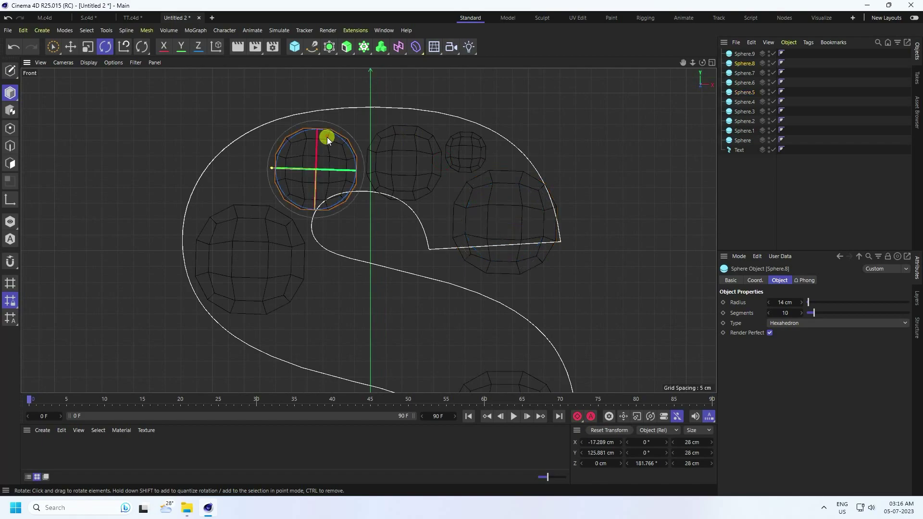
left_click(70, 46)
left_click_drag(292, 199, 265, 195)
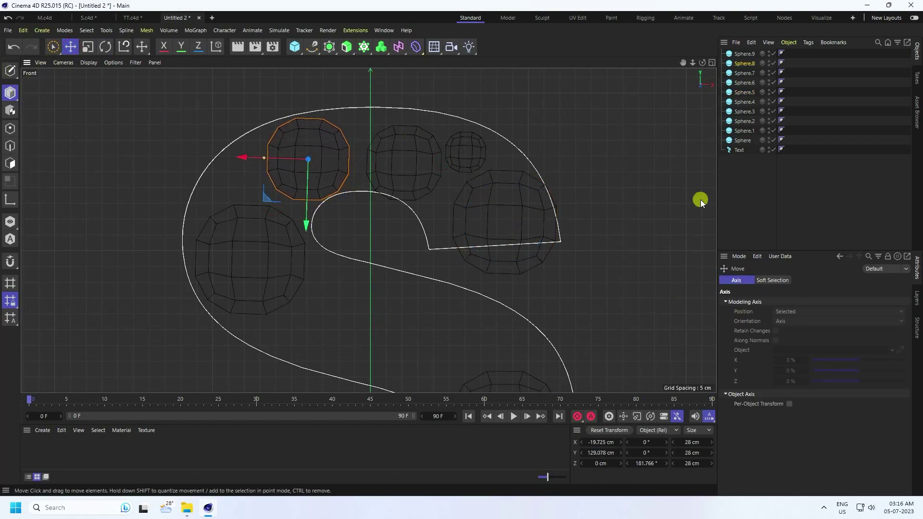
left_click(351, 141)
left_click_drag(771, 303, 770, 306)
left_click(402, 149)
Reposition the other top spheres and shrink the large right one to 17 cm
left_click(400, 154)
left_click_drag(363, 198, 355, 186)
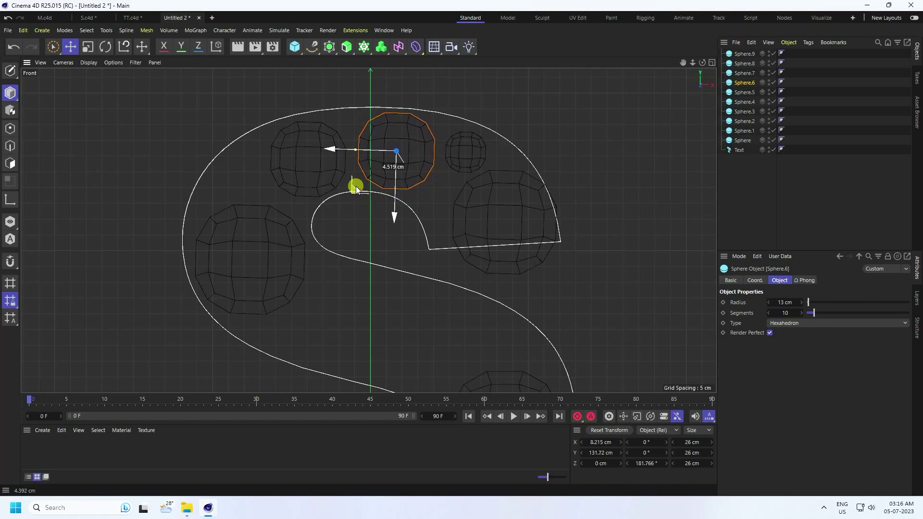
left_click(466, 152)
left_click_drag(465, 154, 201, 210)
left_click_drag(452, 201, 435, 232)
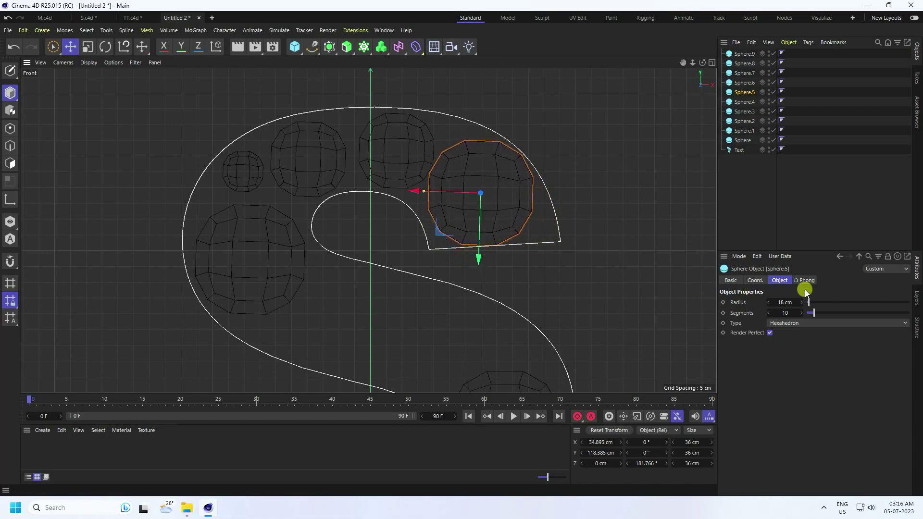
left_click(769, 302)
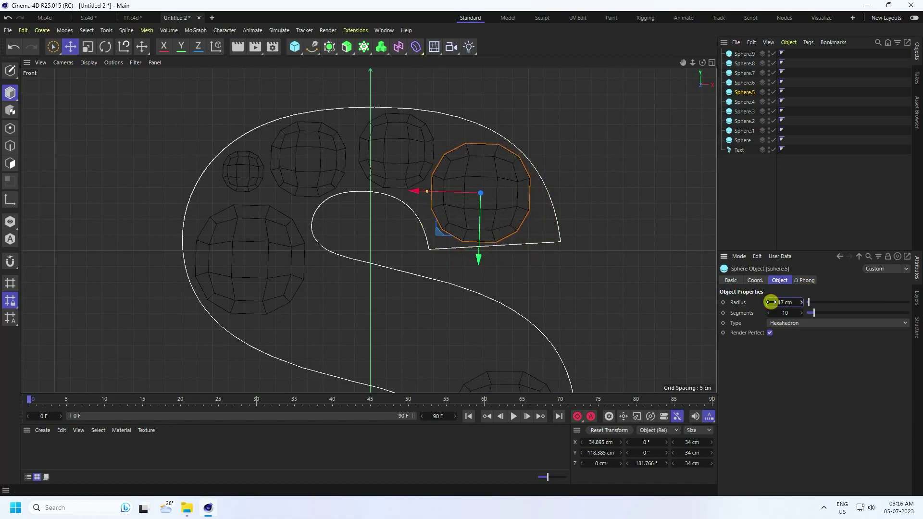
left_click(664, 214)
scroll(586, 201, "down", 3)
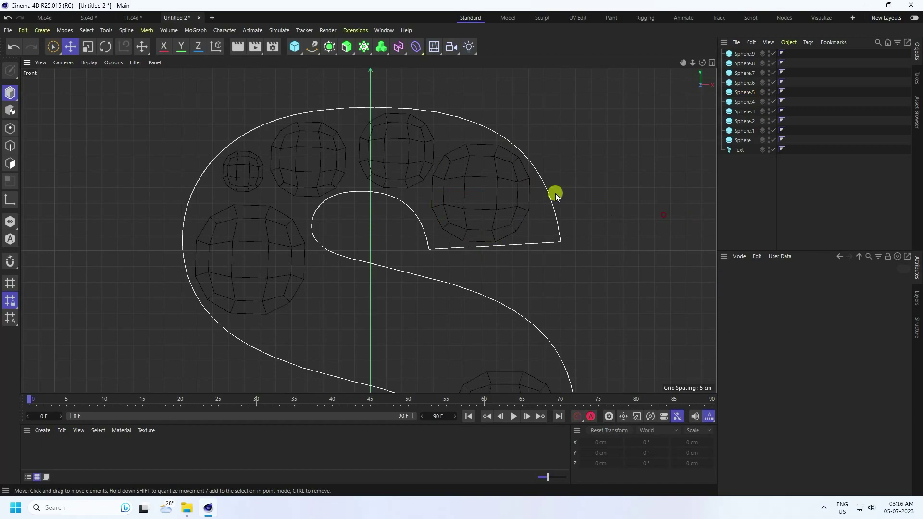
scroll(315, 145, "down", 3)
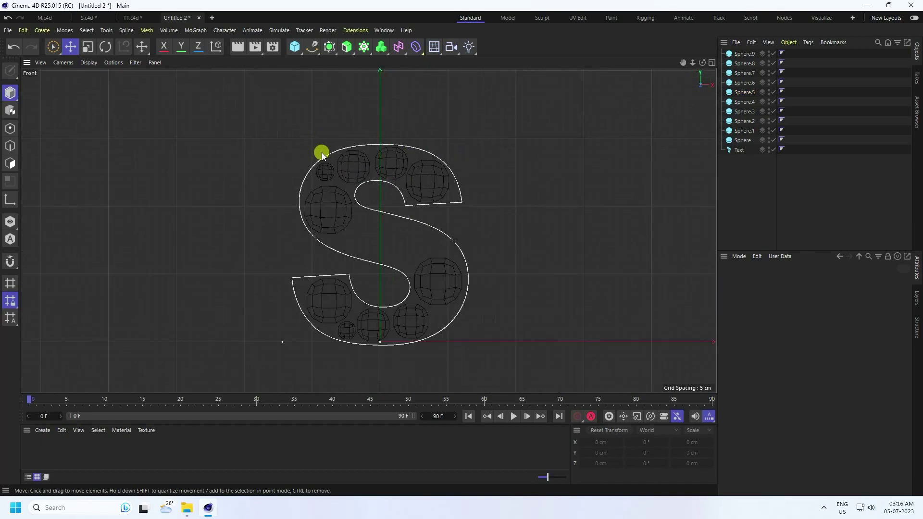
Copy the upper-left sphere into the S's middle stroke at a 17 cm radius
scroll(326, 205, "up", 2)
left_click(317, 227)
scroll(316, 218, "up", 2)
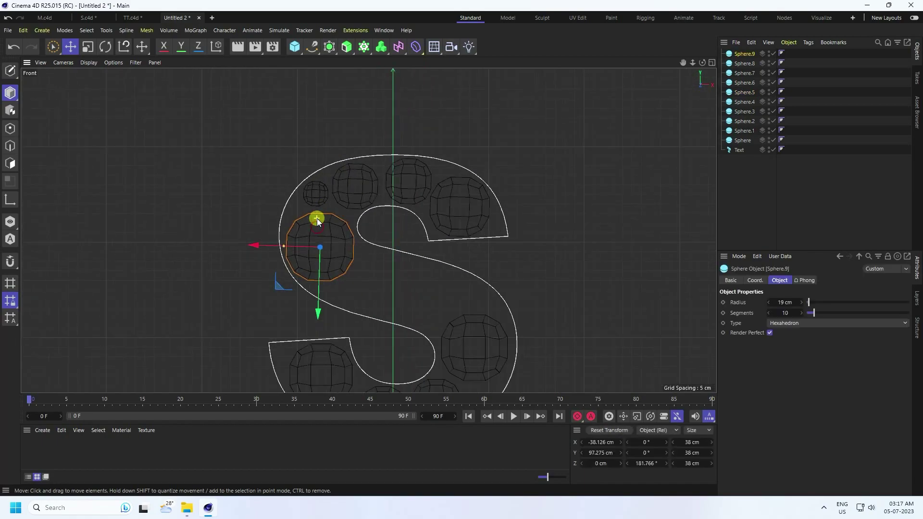
left_click_drag(267, 277, 348, 320, "ctrl")
left_click(769, 303)
left_click(768, 303)
Add a 14 cm sphere copy to the right along the middle stroke
scroll(422, 261, "down", 2)
key("ctrl+c")
key("ctrl+v")
left_click_drag(313, 282, 364, 296)
scroll(405, 222, "up", 3)
left_click(768, 302)
left_click(768, 303)
left_click(768, 302)
left_click_drag(374, 296, 373, 298)
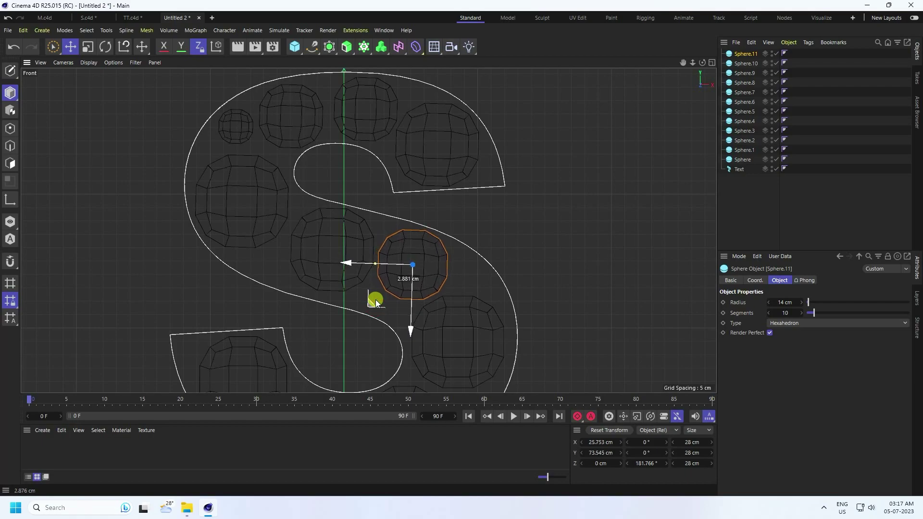
left_click(544, 226)
Copy a small upper-left sphere down into the middle stroke and select it
scroll(462, 211, "down", 2)
scroll(413, 212, "up", 1)
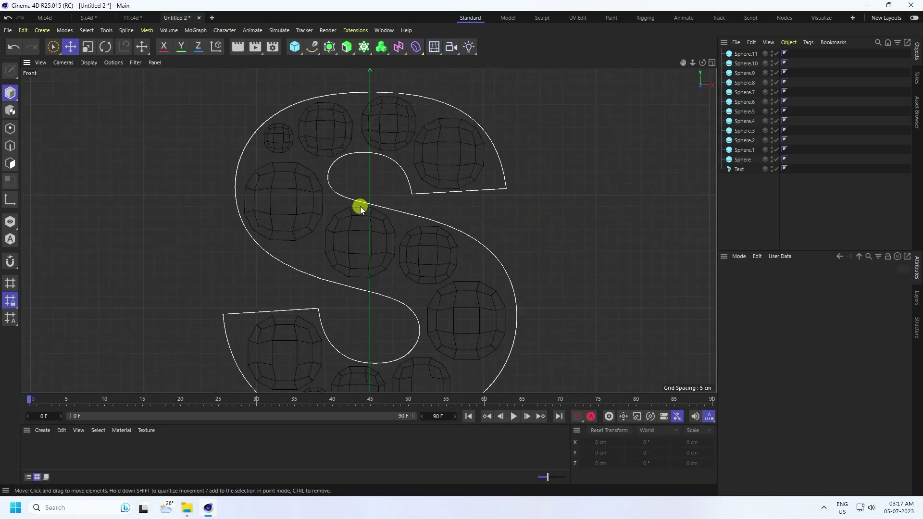
left_click(282, 136)
left_click_drag(244, 168, 266, 292)
scroll(292, 266, "up", 2)
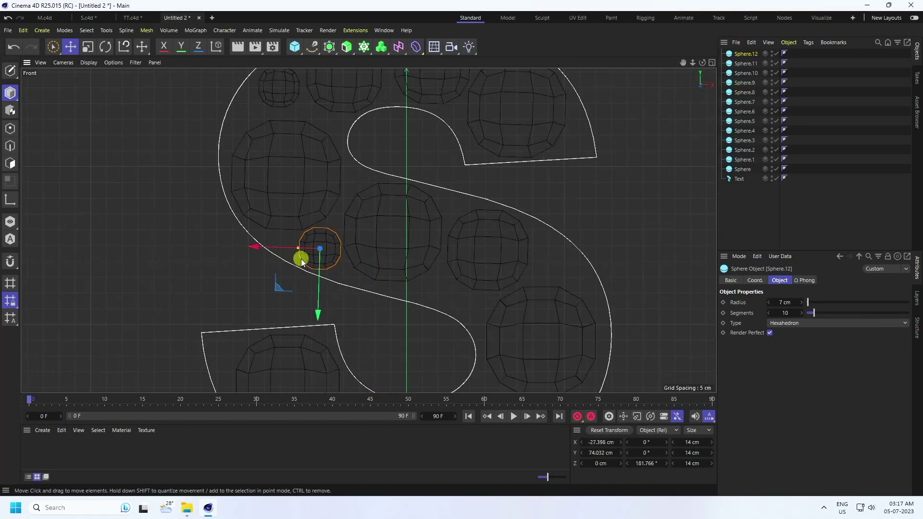
left_click(209, 261)
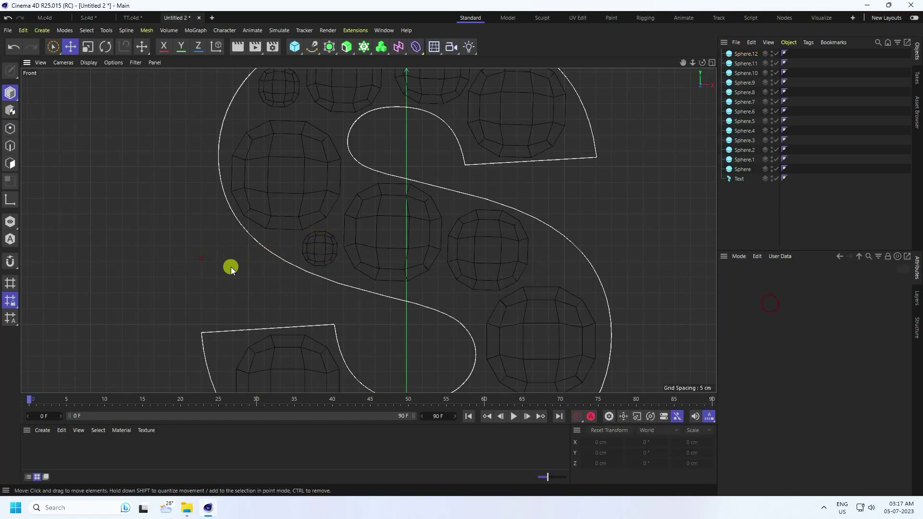
left_click(324, 247)
scroll(319, 257, "down", 2)
Paste a 6 cm sphere copy lower in the middle stroke and nudge it into place
key("ctrl+c")
key("ctrl+v")
left_click_drag(243, 279, 371, 294)
scroll(423, 247, "up", 3)
left_click(425, 251)
left_click(351, 306)
left_click_drag(309, 343, 311, 342)
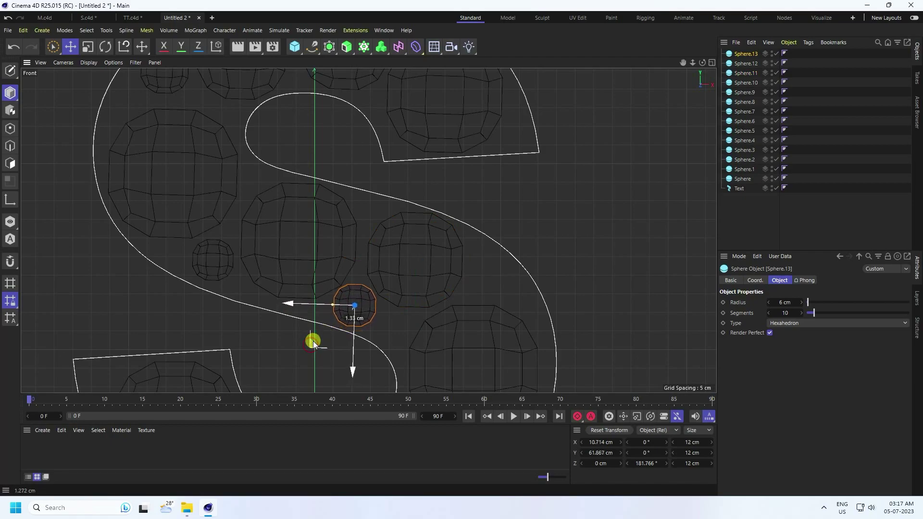
Add a 7 cm sphere in the gap near the S's bottom-right curve
scroll(353, 215, "down", 3)
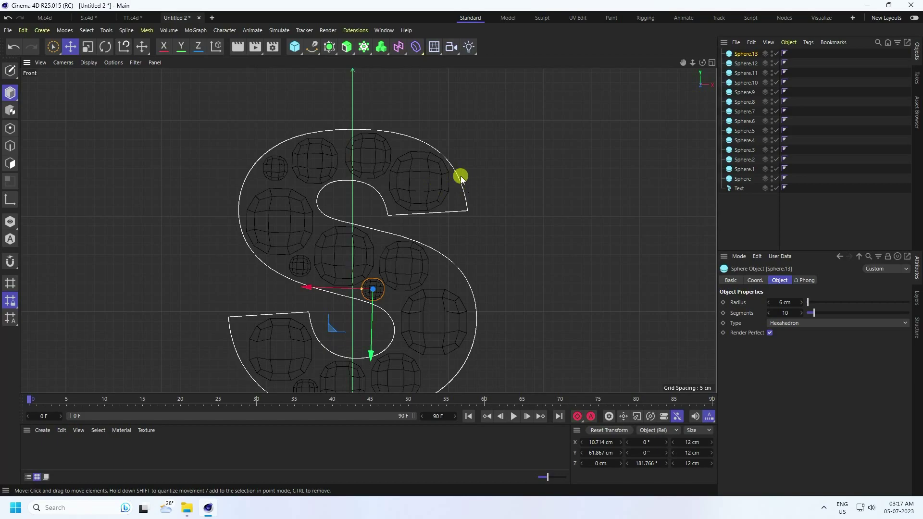
scroll(443, 168, "up", 1)
scroll(433, 331, "up", 3)
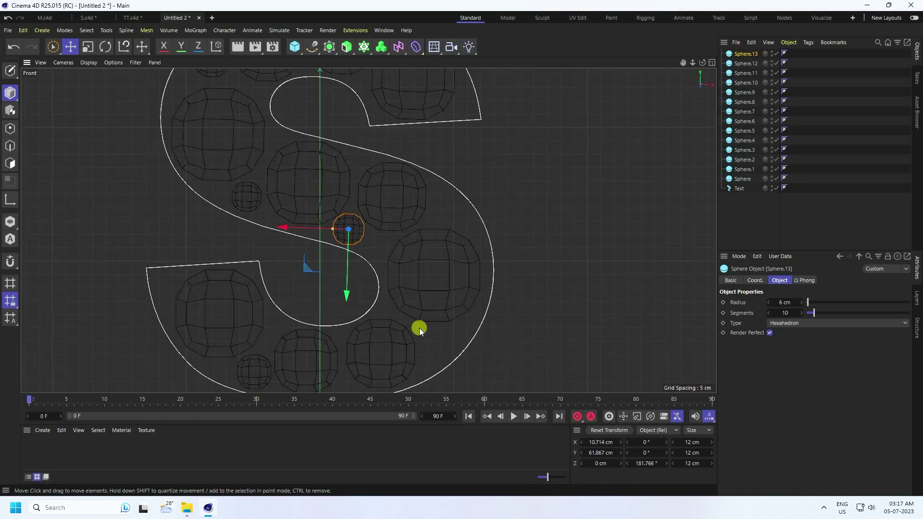
left_click_drag(305, 267, 394, 386, "ctrl")
scroll(366, 251, "down", 1)
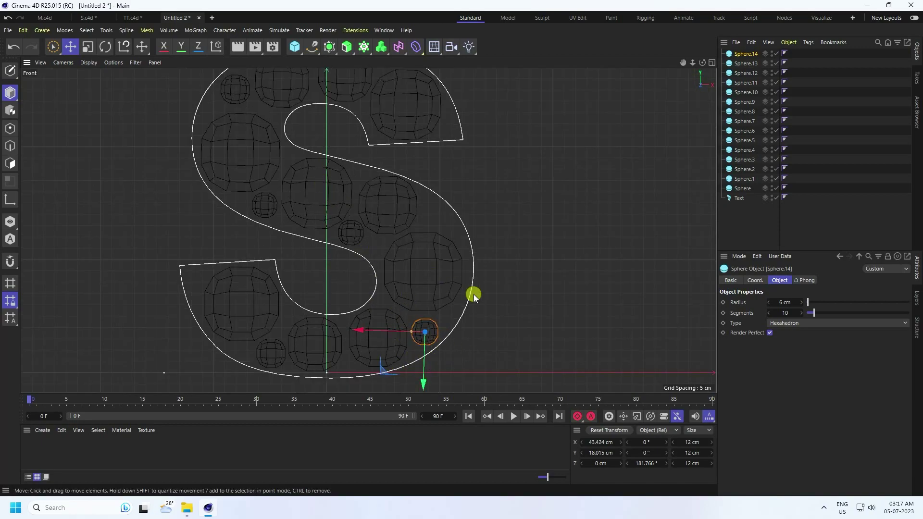
left_click_drag(801, 304, 808, 303)
scroll(485, 341, "up", 1)
left_click_drag(410, 371, 408, 371)
left_click(591, 297)
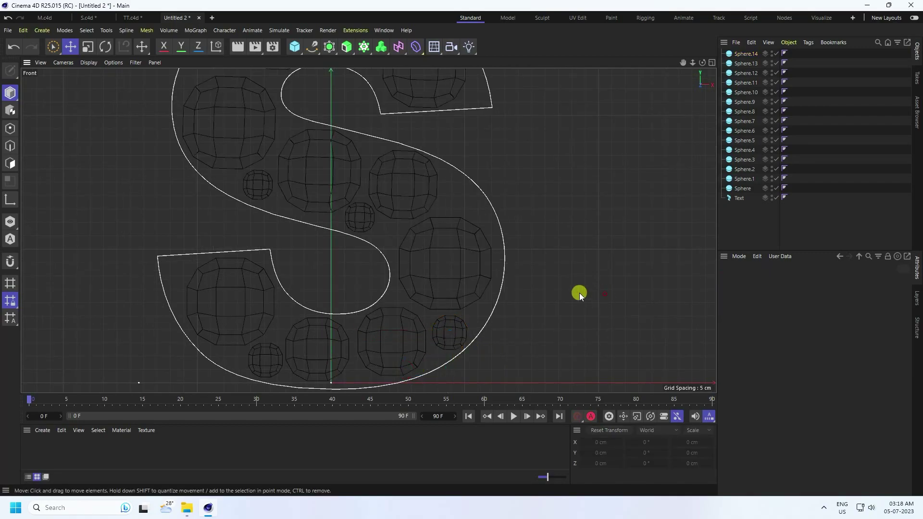
scroll(399, 249, "down", 2)
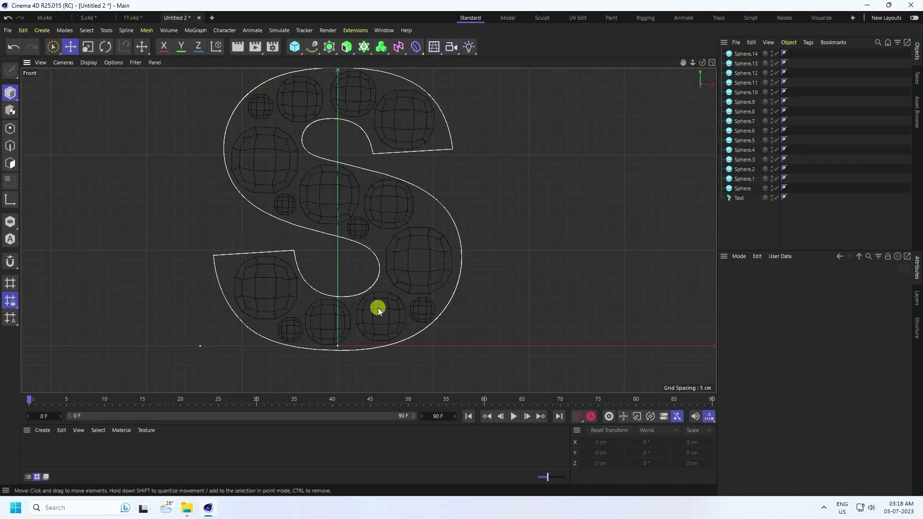
Inspect the spheres around the S in the perspective and side views
middle_click(376, 259)
middle_click(172, 149)
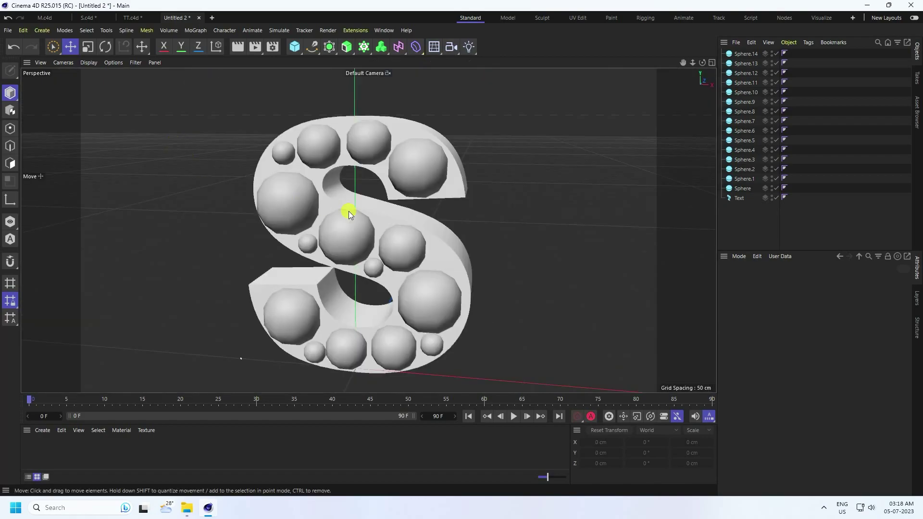
left_click_drag(305, 238, 258, 235, "alt")
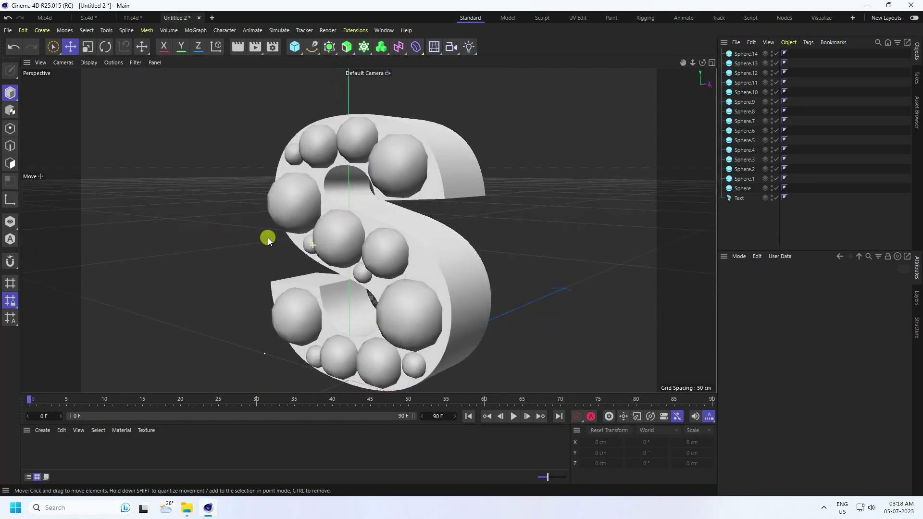
middle_click(278, 238)
middle_click(152, 252)
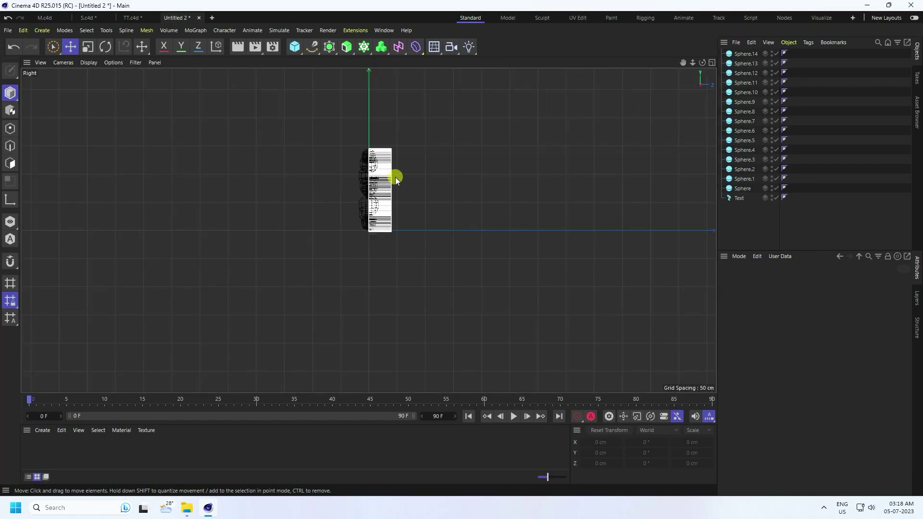
scroll(258, 220, "up", 3)
Slide the S text in the side view so the spheres sit inside it
left_click(739, 199)
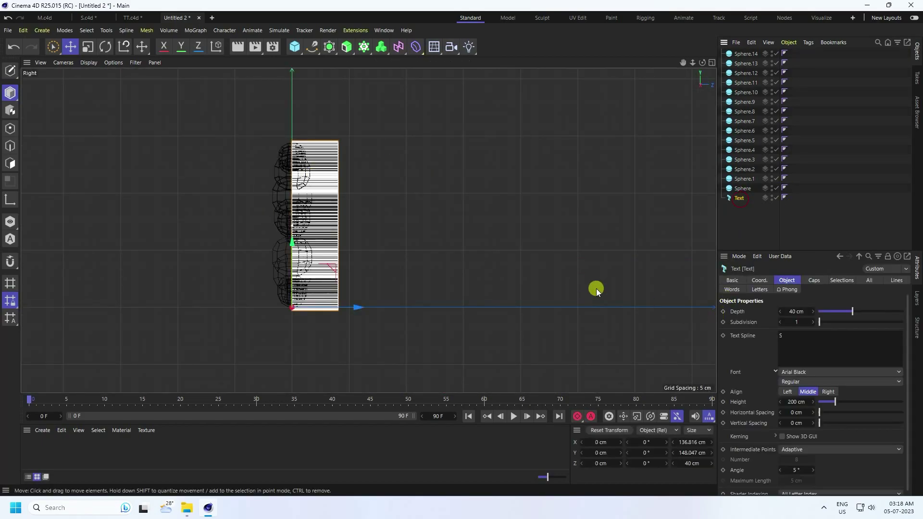
middle_click_drag(578, 279, 354, 269, "alt")
scroll(583, 332, "up", 2)
middle_click_drag(583, 331, 475, 332, "alt")
left_click_drag(474, 332, 435, 337)
scroll(432, 210, "up", 1)
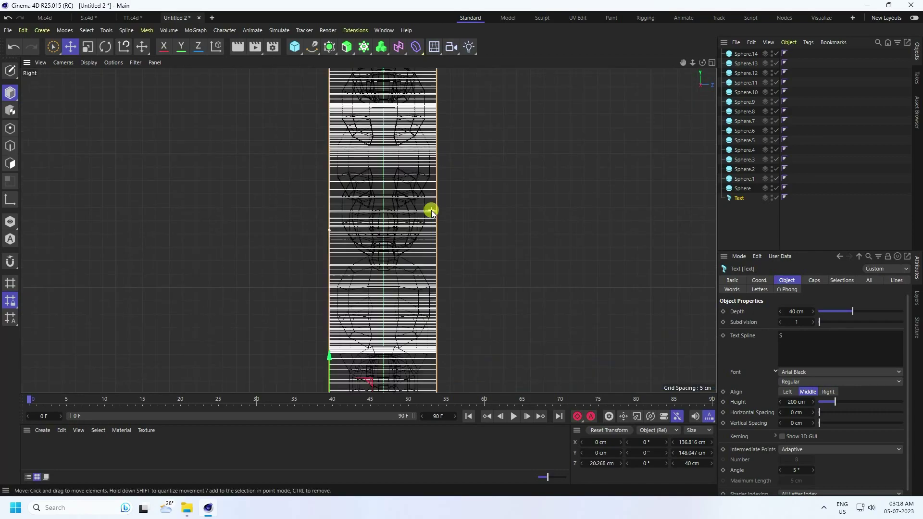
scroll(422, 219, "down", 1)
Hide the S text in the editor and orbit around the remaining spheres
middle_click(383, 247)
middle_click(263, 200)
left_click_drag(377, 212, 359, 155, "alt")
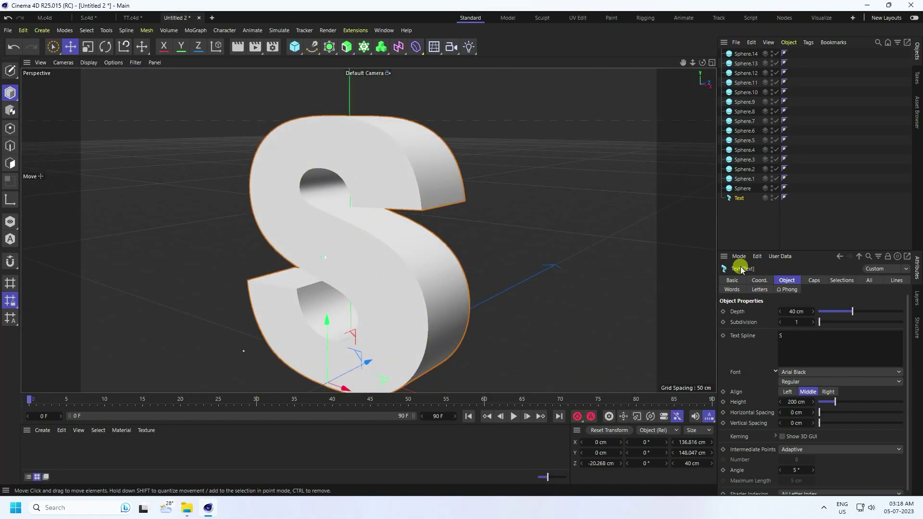
left_click(770, 196)
left_click_drag(501, 212, 335, 267, "alt")
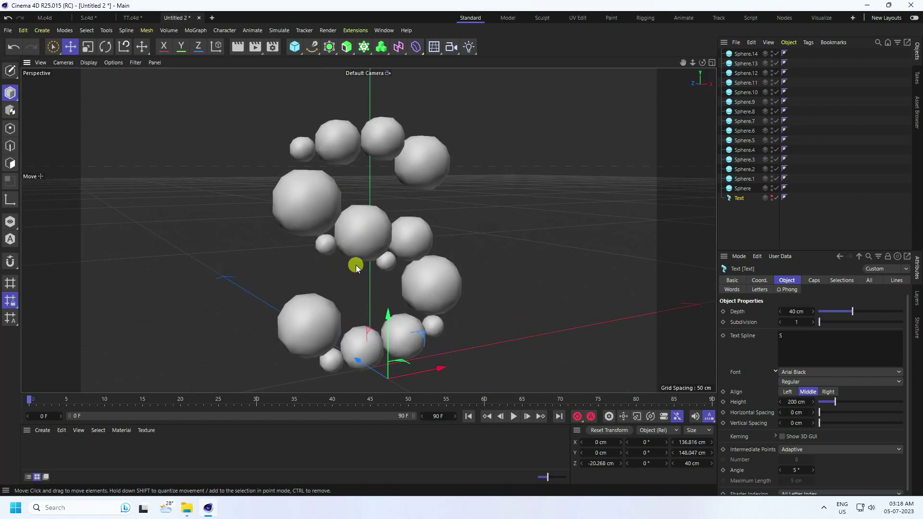
Add a Collider Body tag to the S text with Static Mesh shape and 100% friction
right_click(740, 201)
mouse_move(758, 137)
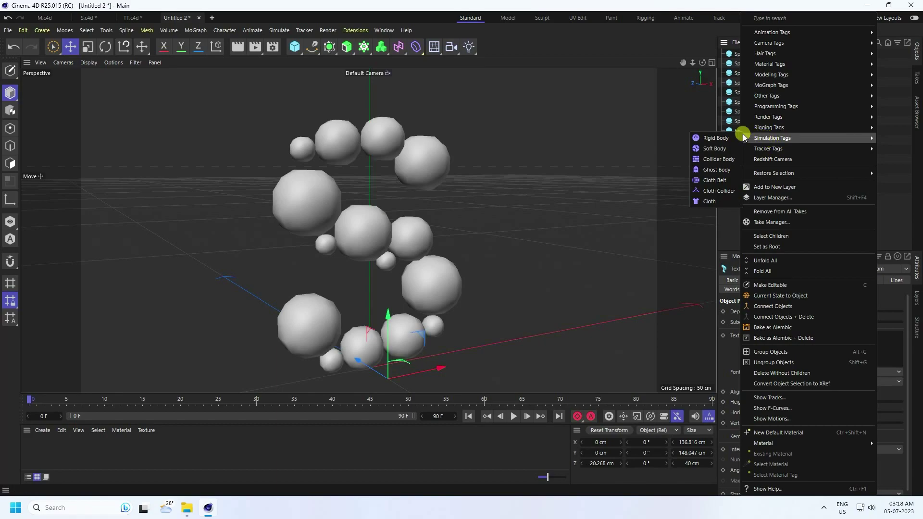
left_click(713, 159)
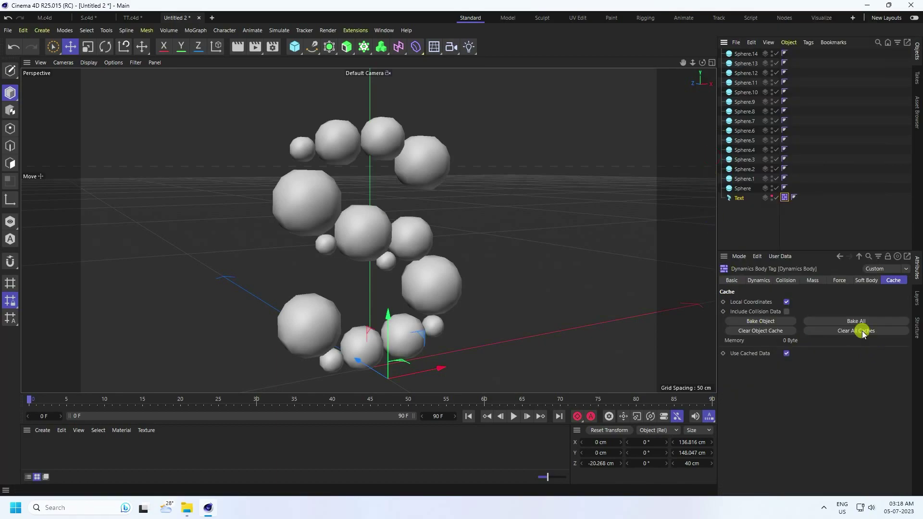
left_click(787, 281)
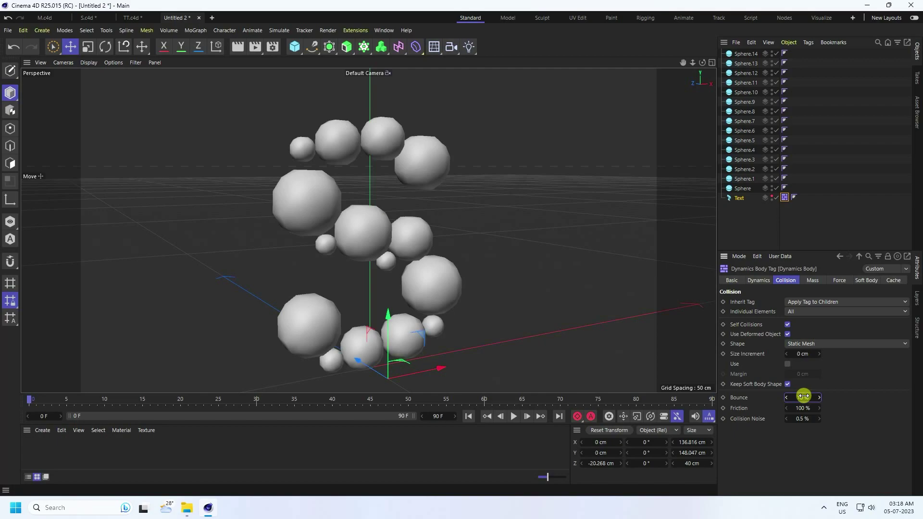
left_click(743, 188)
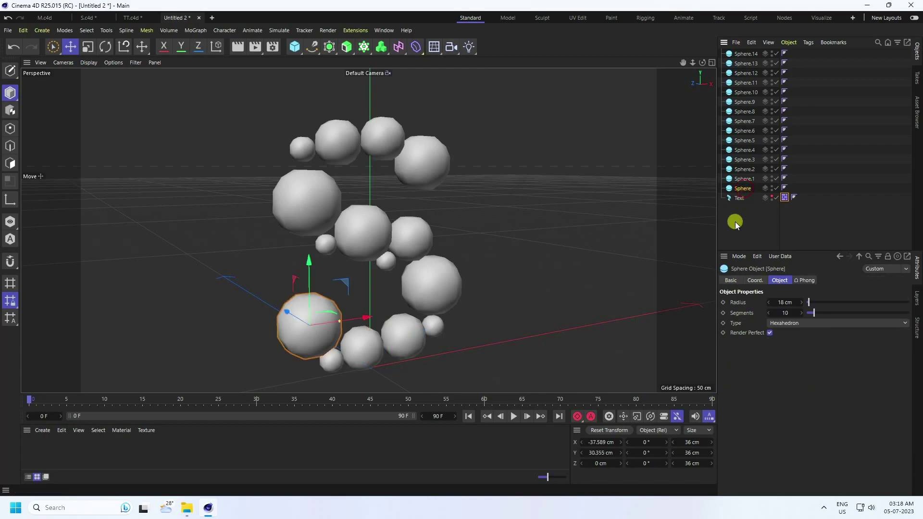
Add a Null and parent Sphere through Sphere.14 under it
left_click(742, 208)
left_click(298, 48)
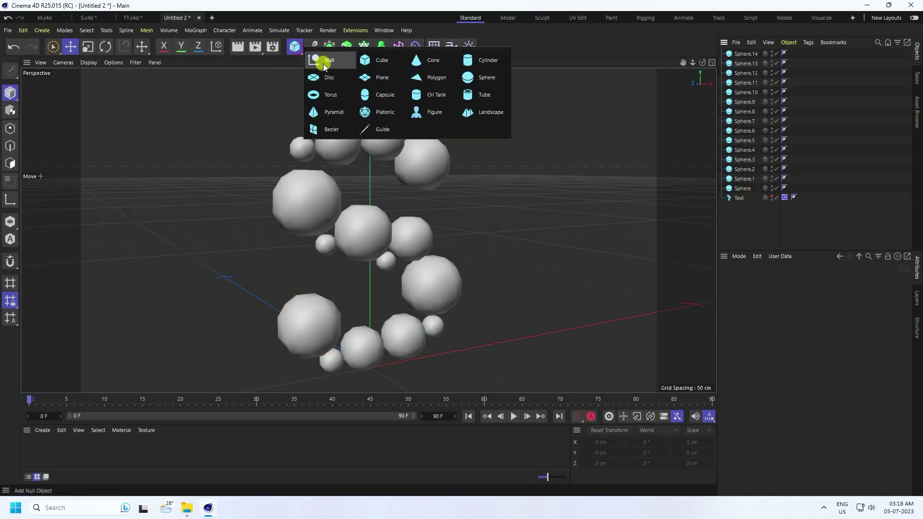
left_click(323, 64)
left_click(742, 197)
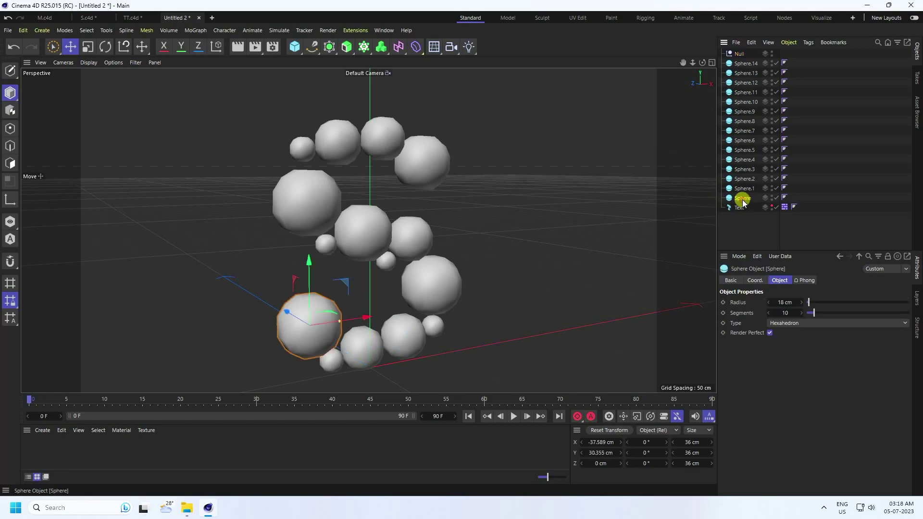
left_click(747, 64, "shift")
left_click_drag(744, 61, 739, 53)
Add Soft Body tags to all fifteen spheres
left_click(750, 64)
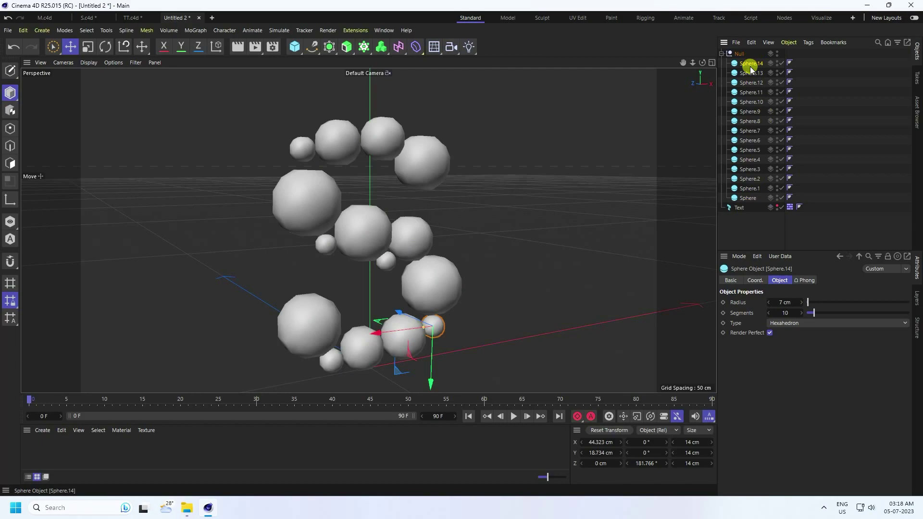
left_click(747, 197, "shift")
right_click(750, 199)
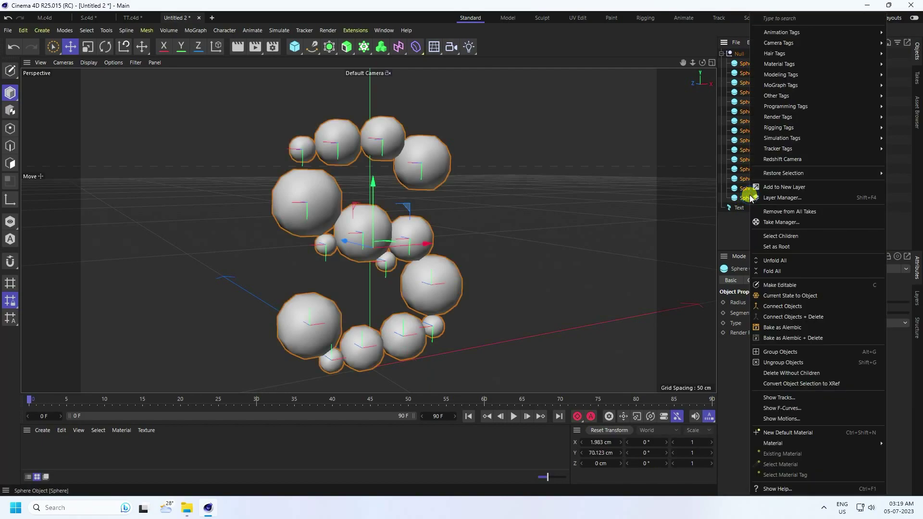
mouse_move(773, 138)
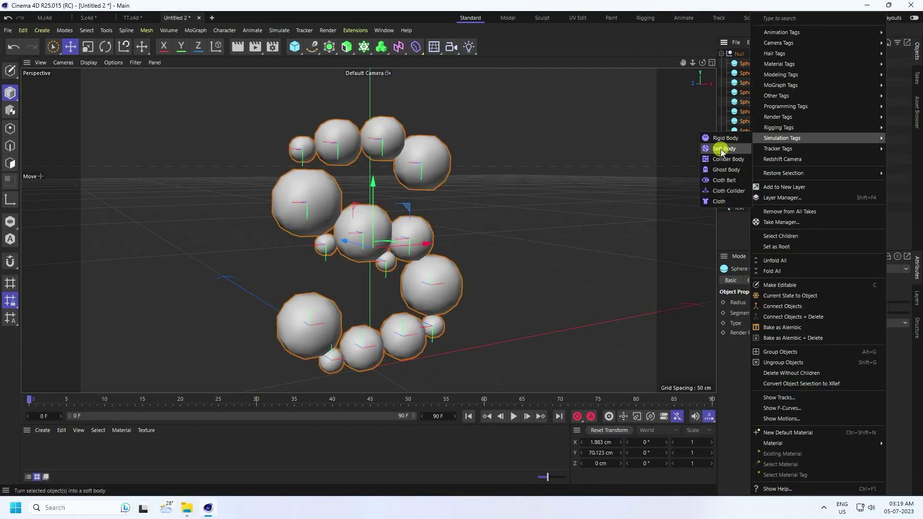
left_click(724, 148)
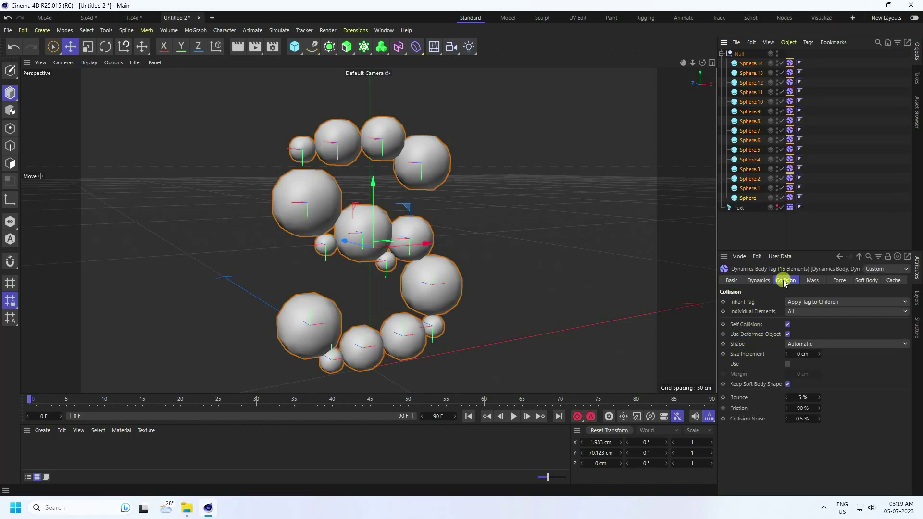
Give the soft bodies Moving Mesh collisions, 160% rest length, stiffness 1, pressure 200, damping 10000%
left_click(798, 344)
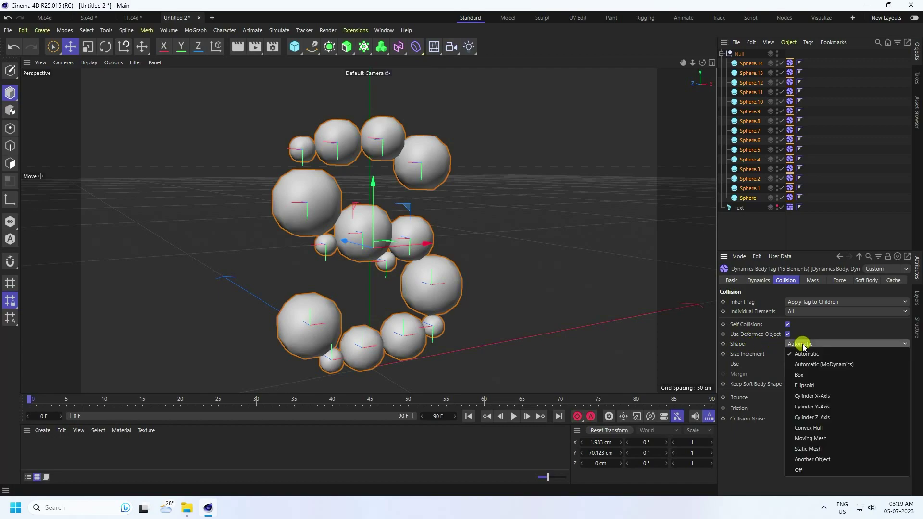
left_click(825, 439)
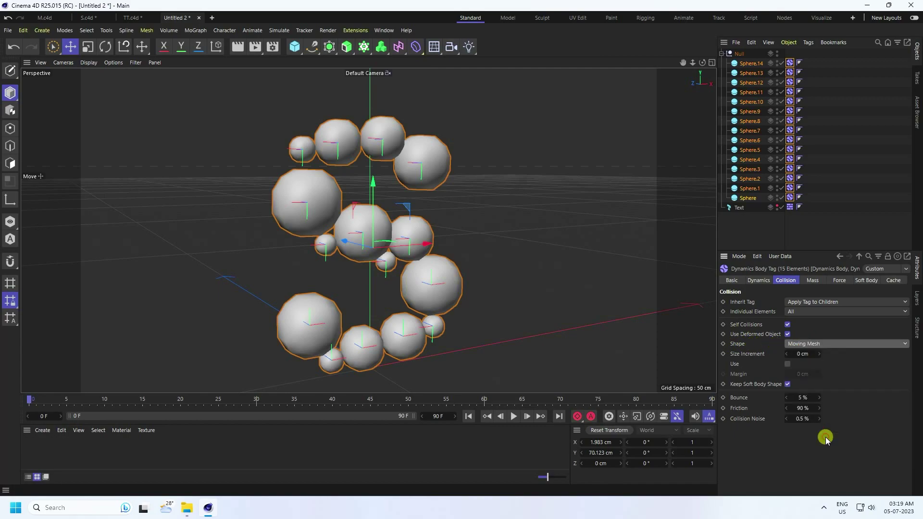
left_click(861, 281)
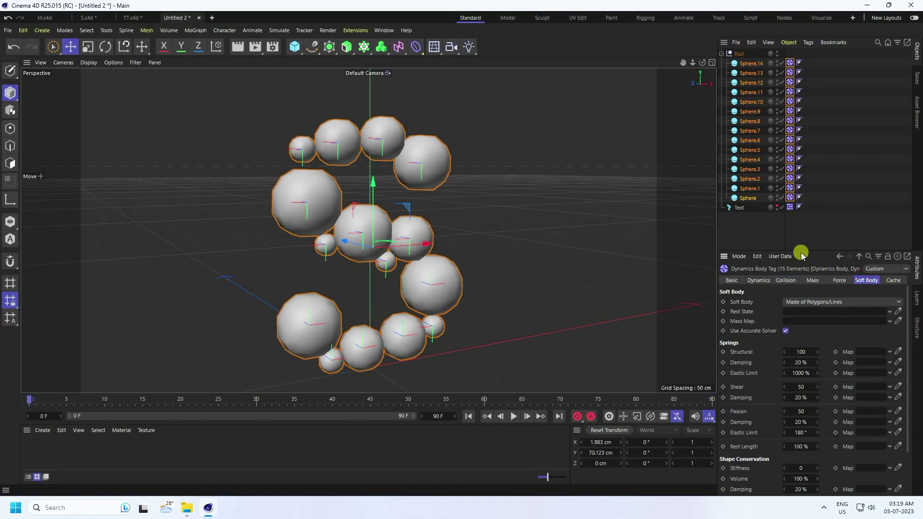
left_click_drag(800, 250, 800, 157)
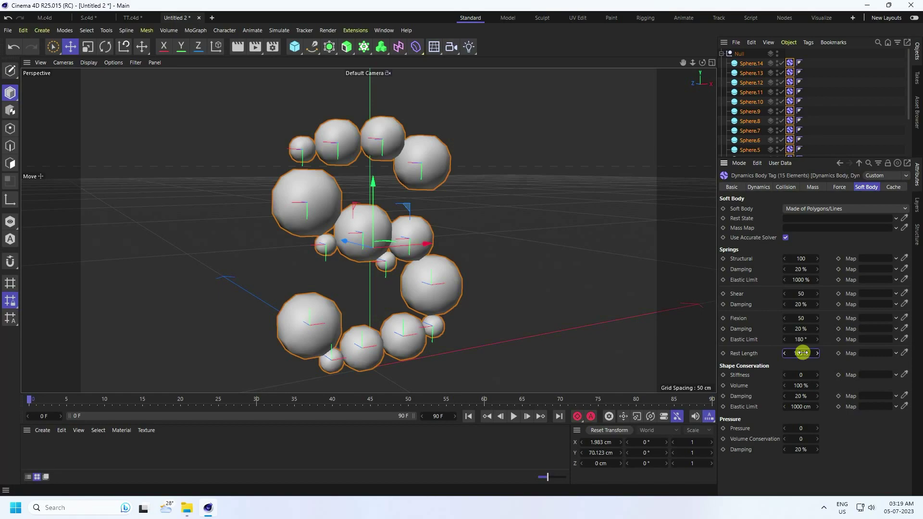
left_click(800, 376)
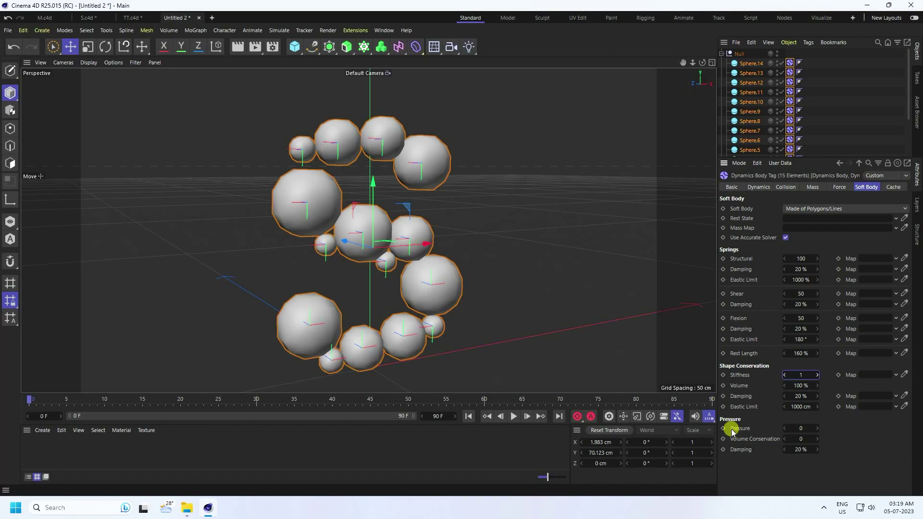
left_click(797, 428)
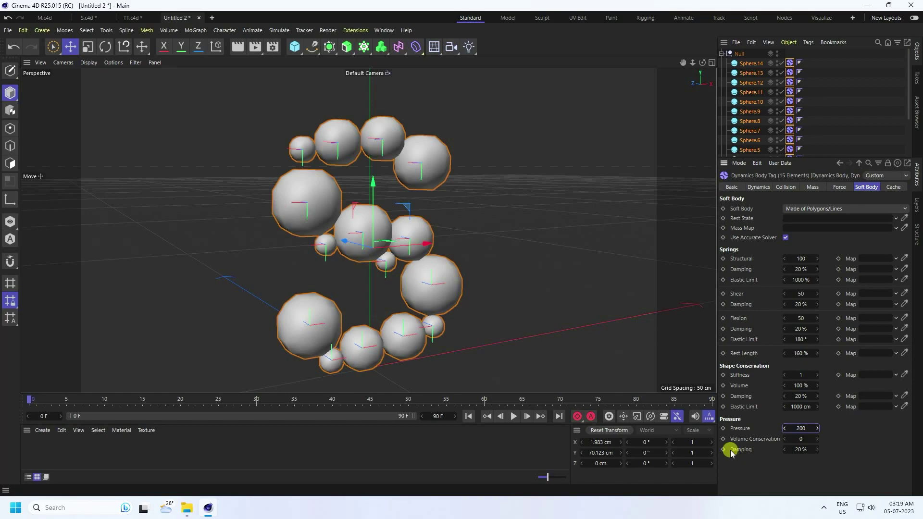
double_click(800, 449)
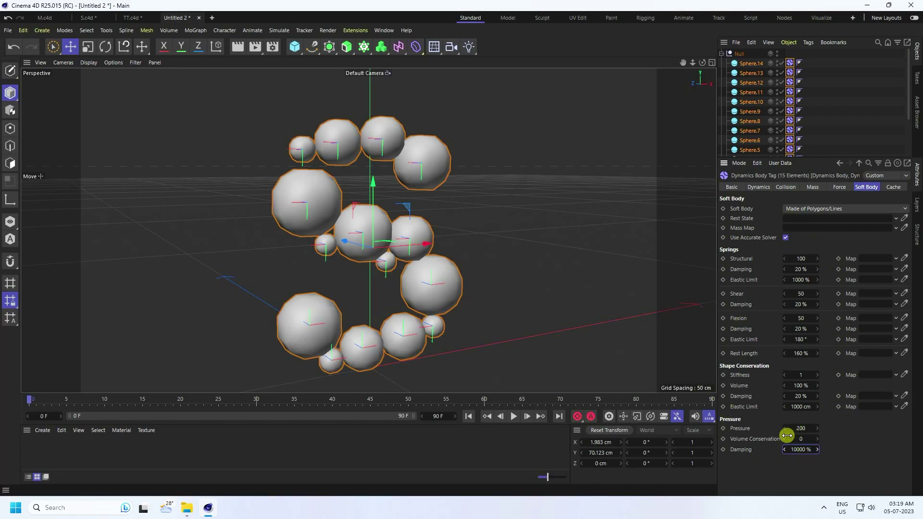
left_click_drag(810, 158, 810, 207)
left_click(513, 416)
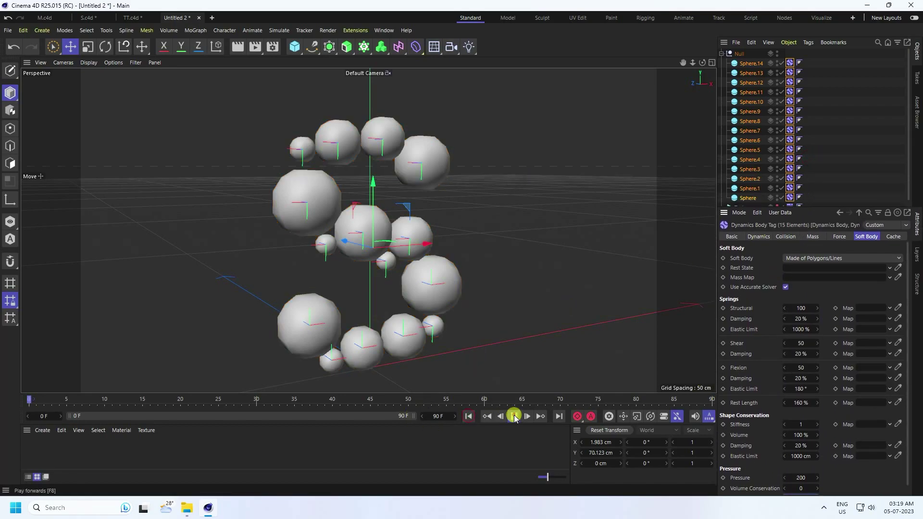
Preview the soft-body simulation to frame 16, then rewind to frame 0
left_click(523, 259)
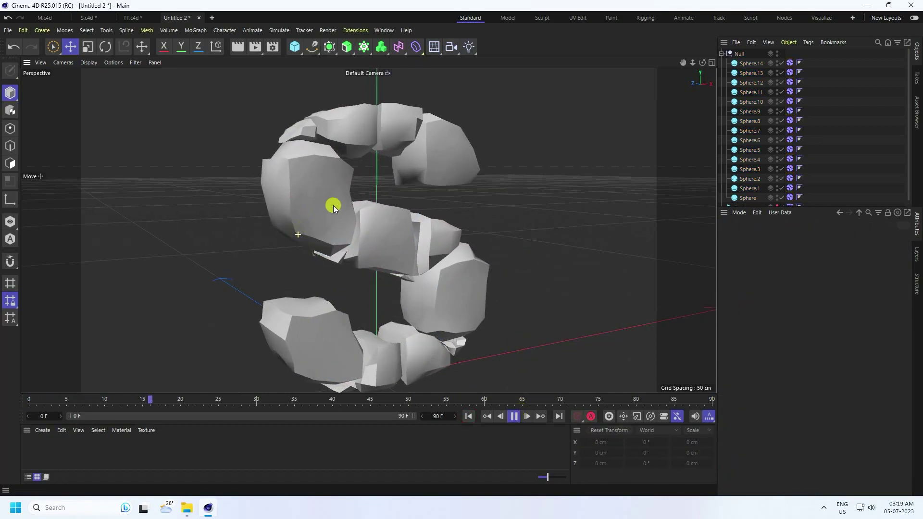
left_click(514, 416)
left_click(469, 416)
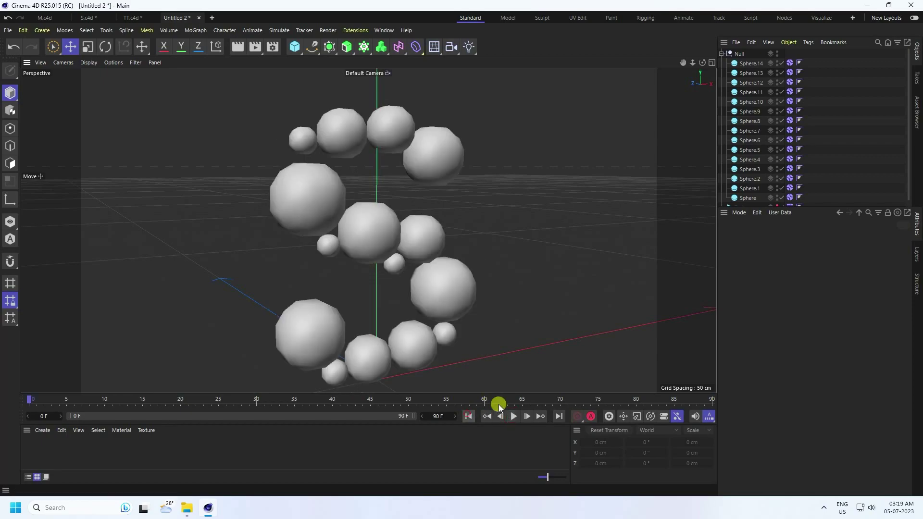
left_click(513, 416)
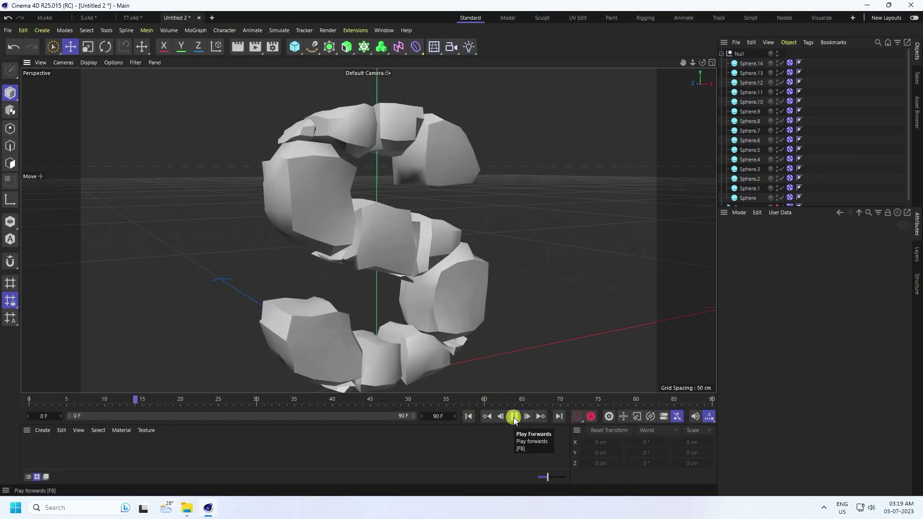
left_click(513, 416)
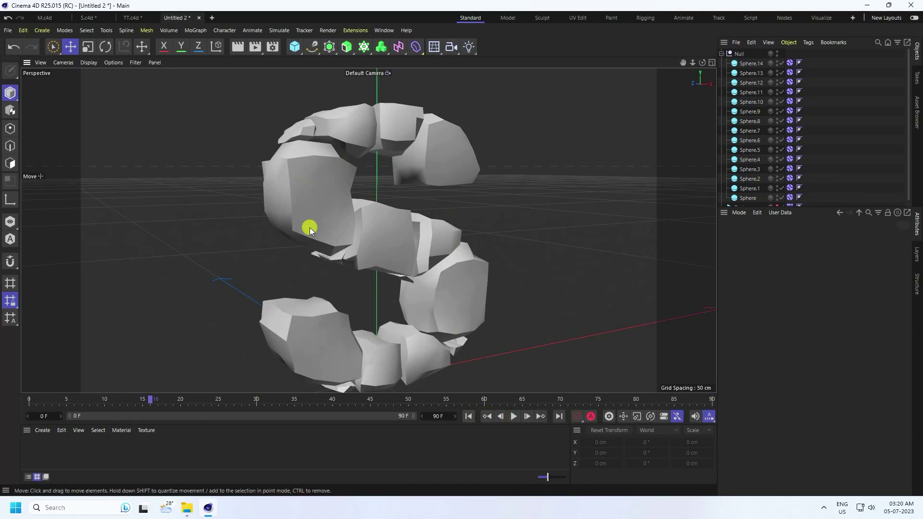
left_click(469, 416)
Add a Subdivision Surface and place the spheres' Null inside it
left_click(330, 47)
left_click(382, 60)
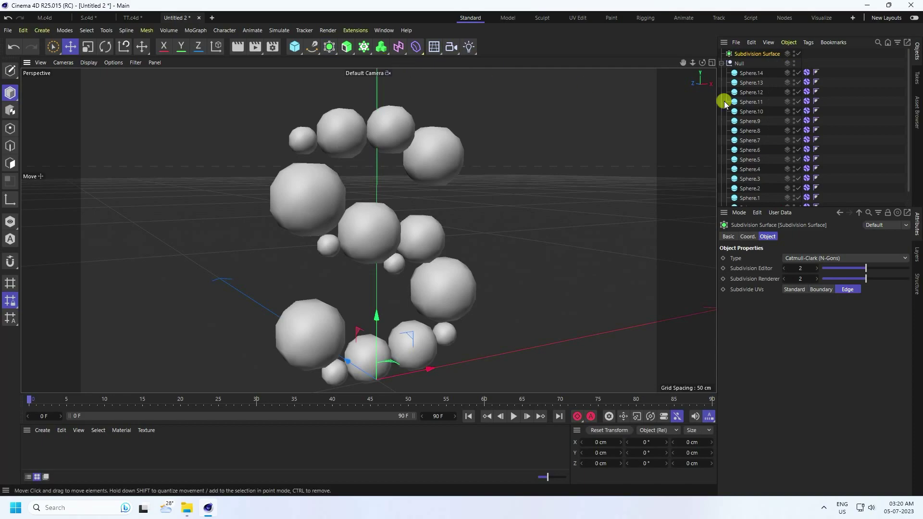
left_click(739, 63)
left_click_drag(741, 66, 743, 55)
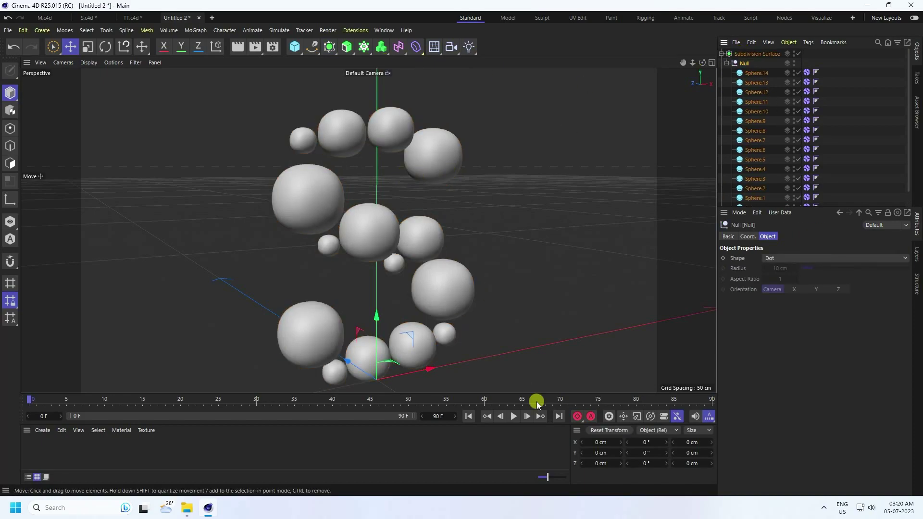
Play the smoothed simulation to about frame 24 and orbit to inspect the blobs
left_click(512, 417)
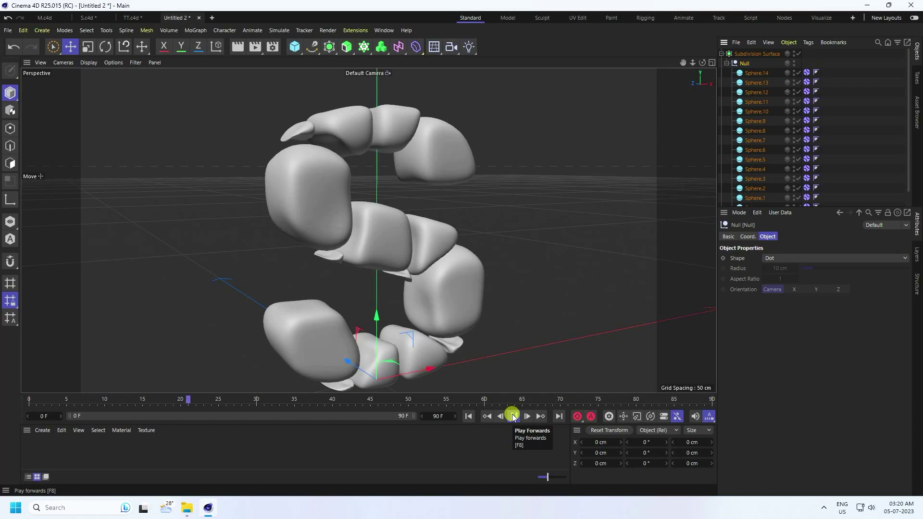
left_click(513, 417)
right_click_drag(317, 141, 415, 234, "alt")
left_click_drag(414, 235, 423, 140, "alt")
right_click_drag(319, 269, 344, 260, "alt")
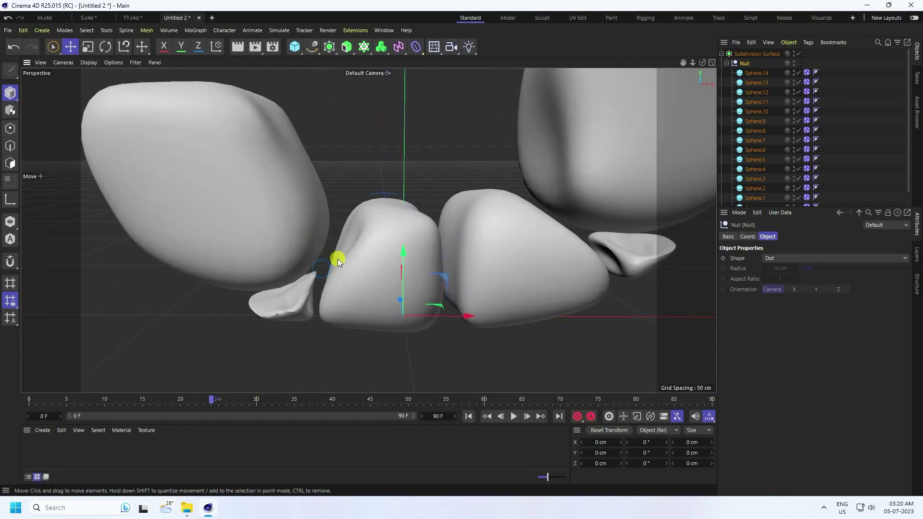
left_click_drag(342, 276, 343, 254, "alt")
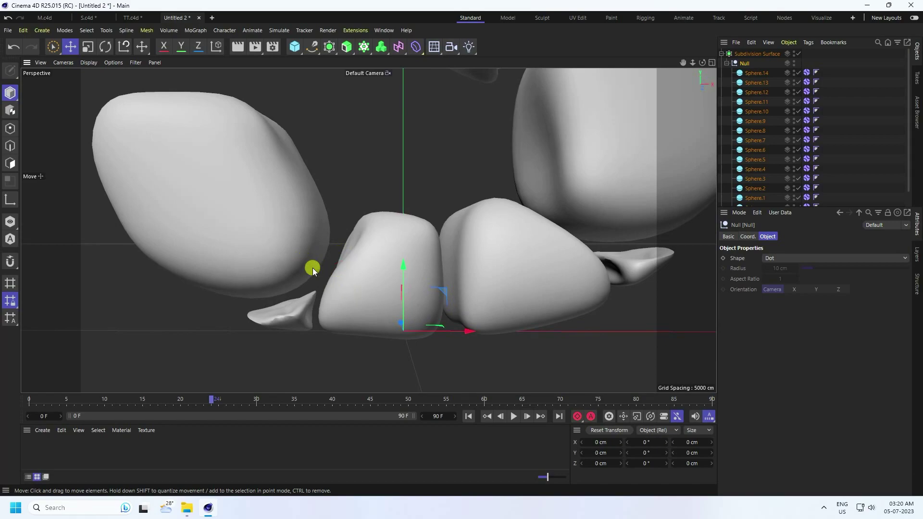
scroll(317, 269, "up", 3)
left_click_drag(368, 284, 425, 279, "alt")
left_click(738, 212)
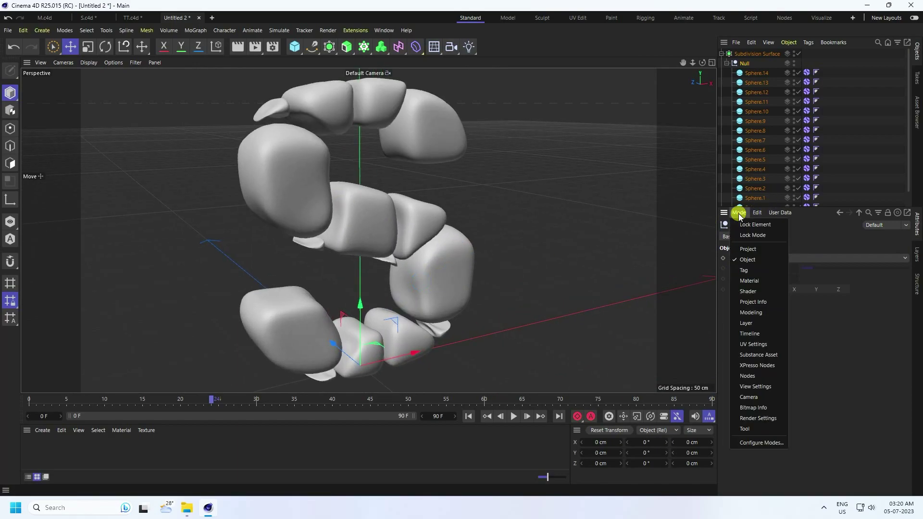
Show the project's Dynamics settings on the Expert tab
left_click(749, 249)
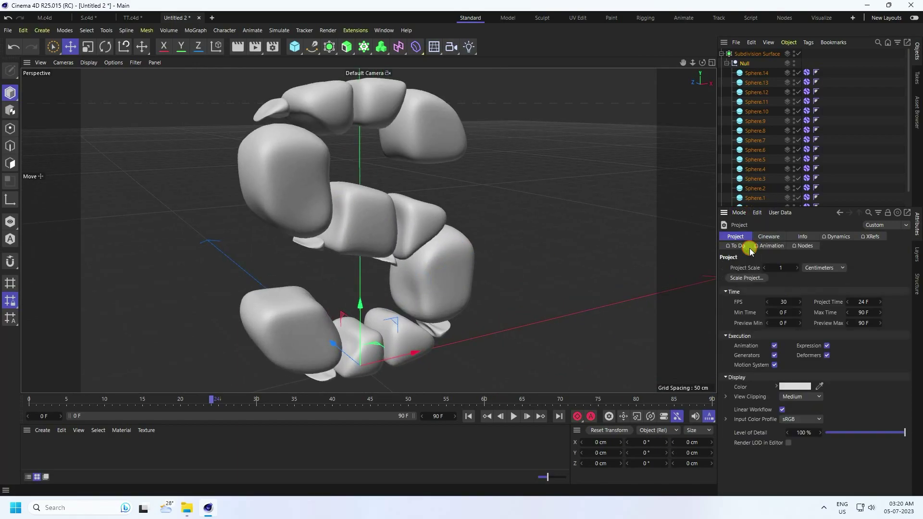
left_click(834, 236)
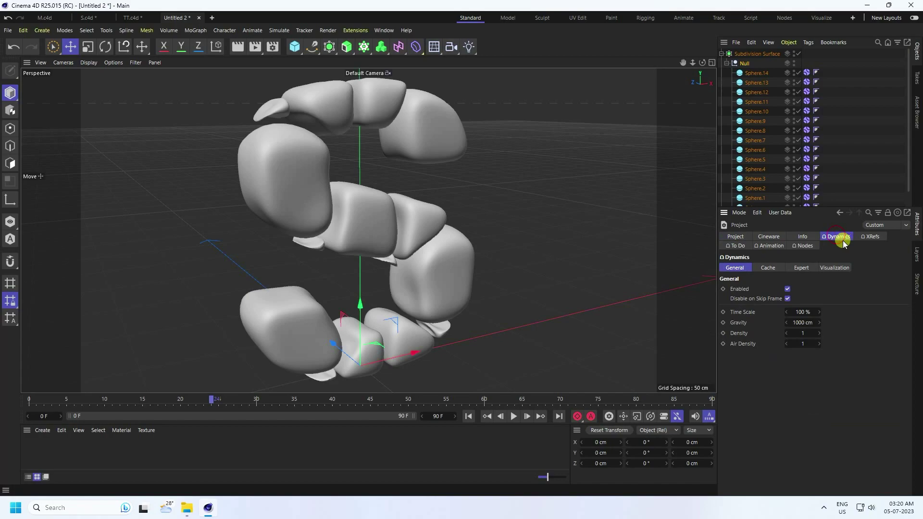
left_click(802, 269)
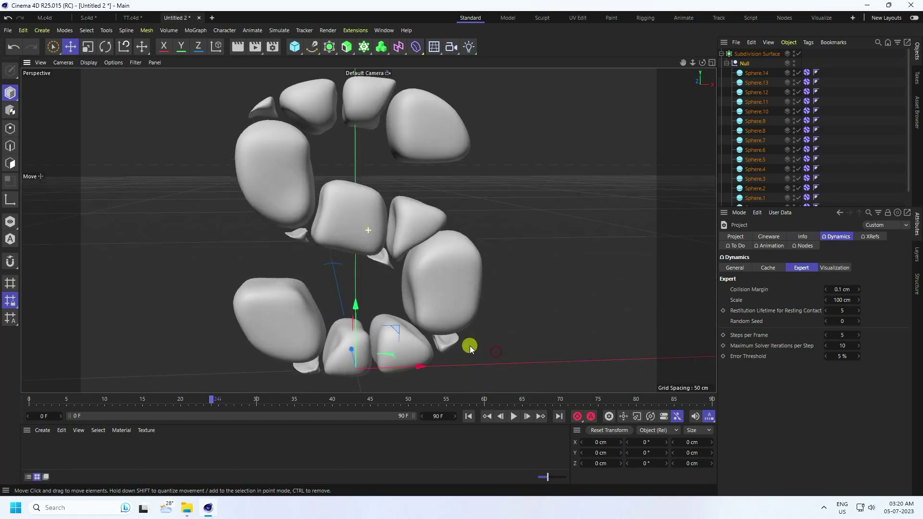
Replay the simulation to about frame 40 while orbiting the inflating spheres, then rewind
left_click(468, 416)
left_click(513, 416)
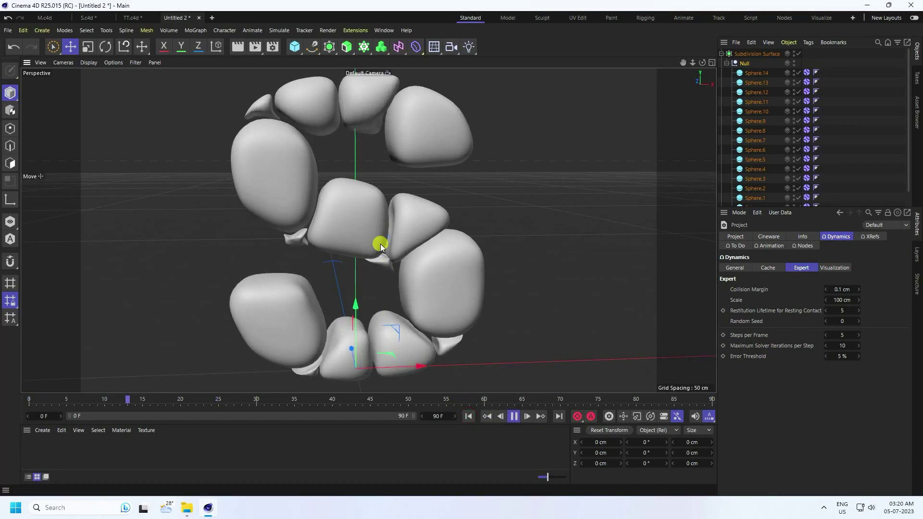
left_click_drag(370, 268, 387, 271, "alt")
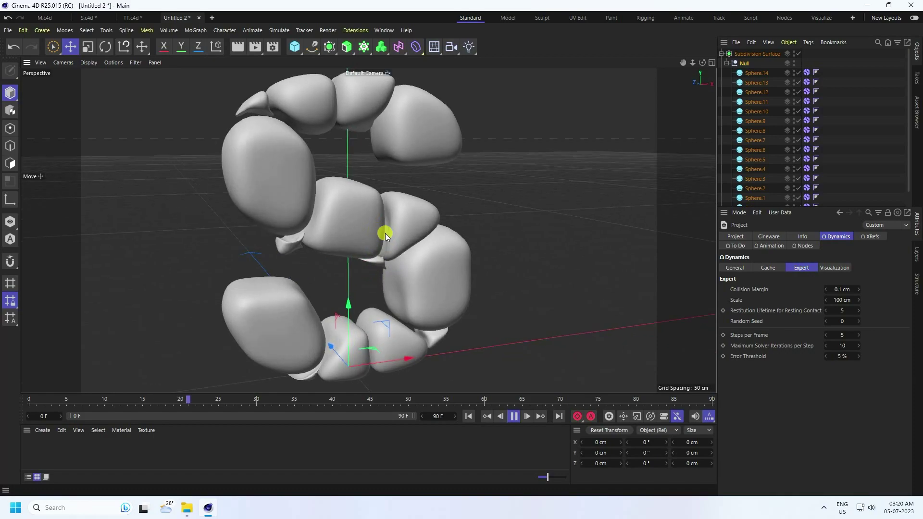
left_click_drag(398, 233, 399, 238, "alt")
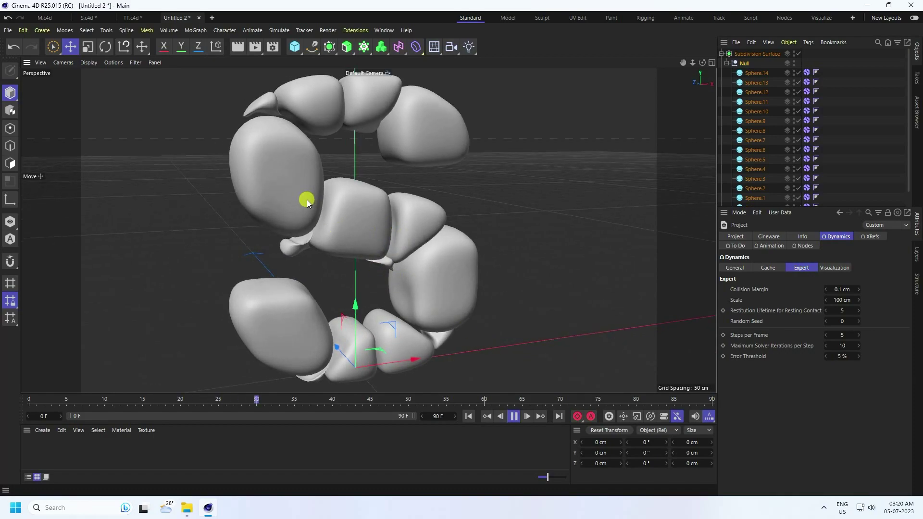
left_click(515, 417)
left_click(470, 416)
left_click_drag(442, 365, 413, 300, "alt")
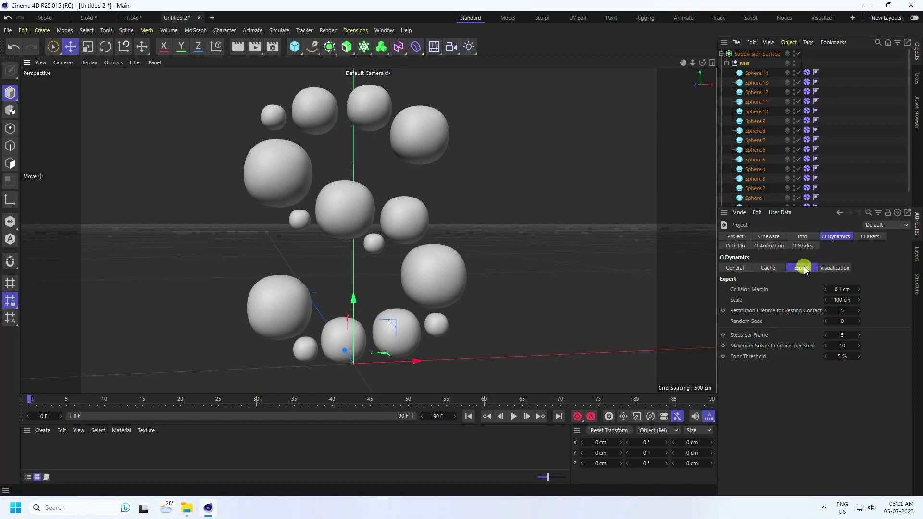
Confirm gravity is 0 cm on the General dynamics tab, replay, and rewind to frame 0
left_click(726, 270)
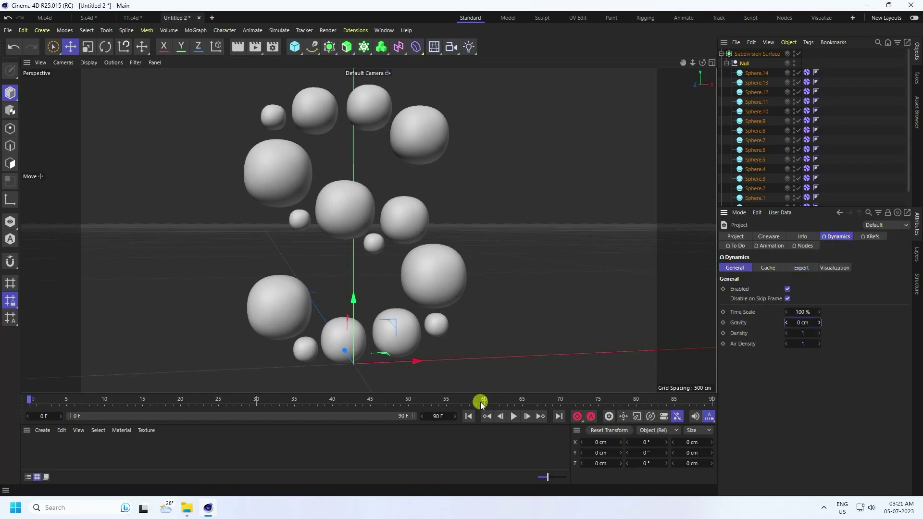
left_click(513, 416)
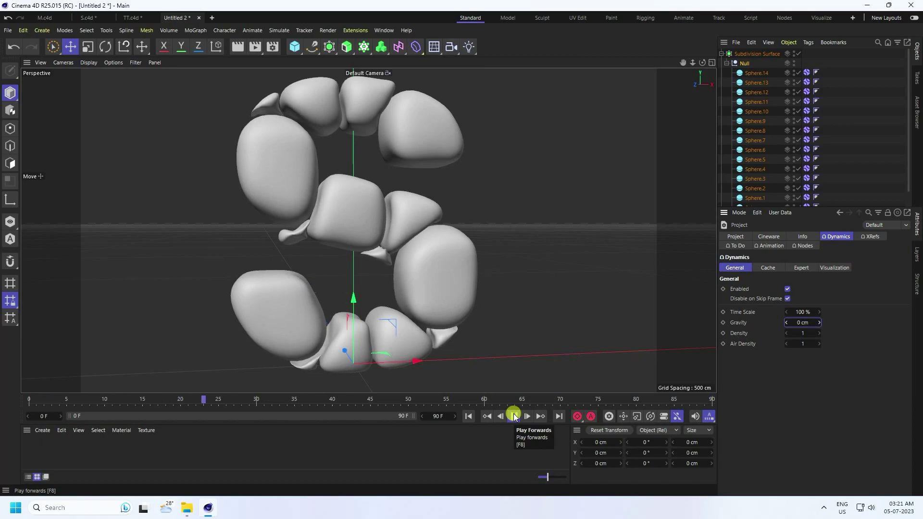
left_click(513, 416)
left_click(468, 416)
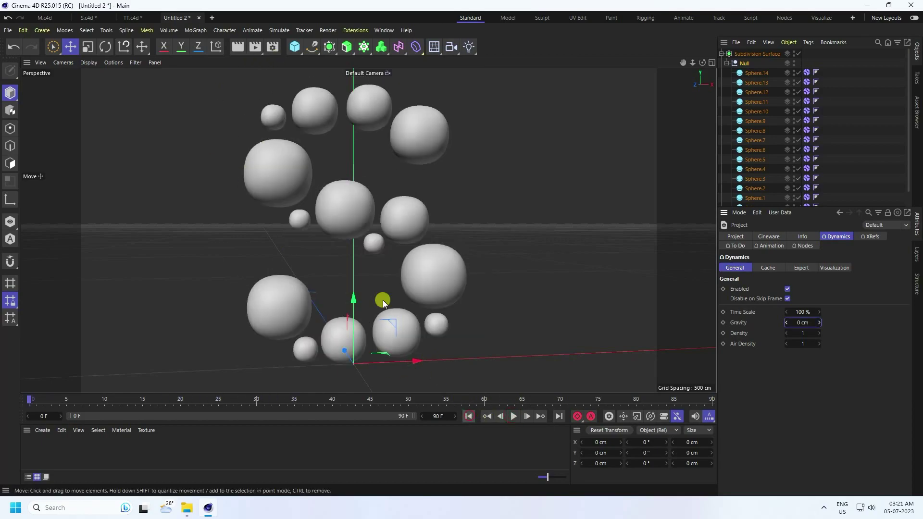
left_click(298, 220)
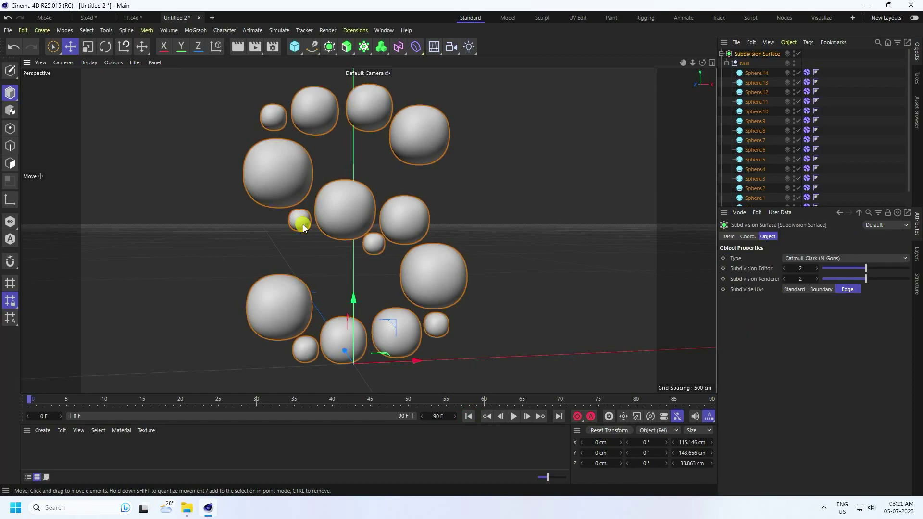
Maximize the Front view, turn off Subdivision Surface and show the Text object's S outline
middle_click(344, 226)
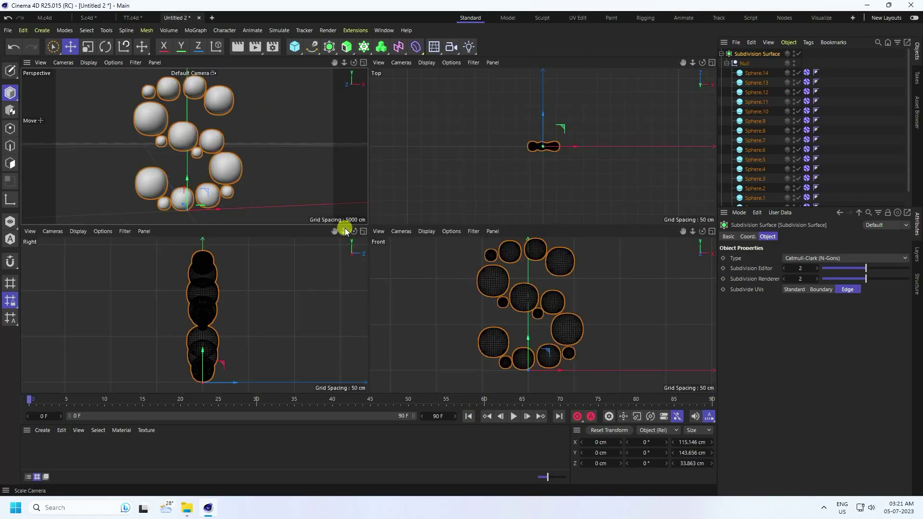
middle_click(380, 260)
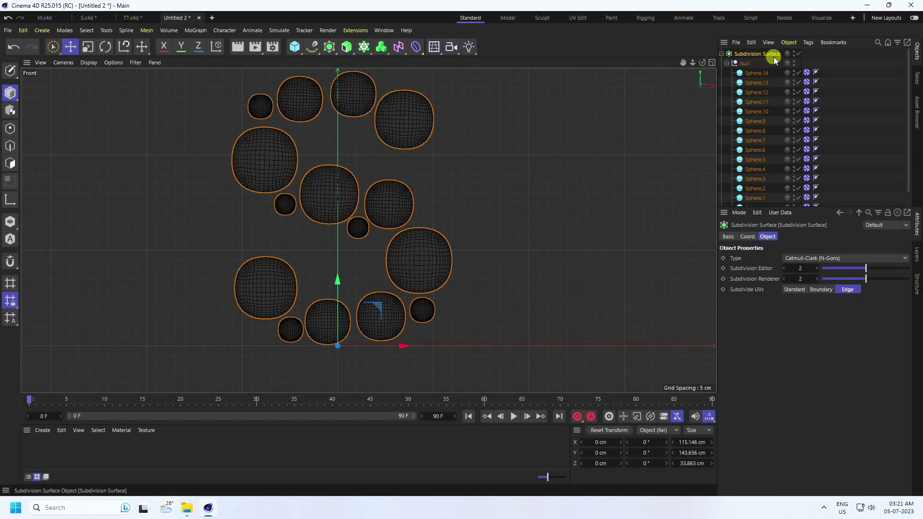
left_click(799, 56)
scroll(586, 270, "down", 1)
scroll(761, 204, "down", 1)
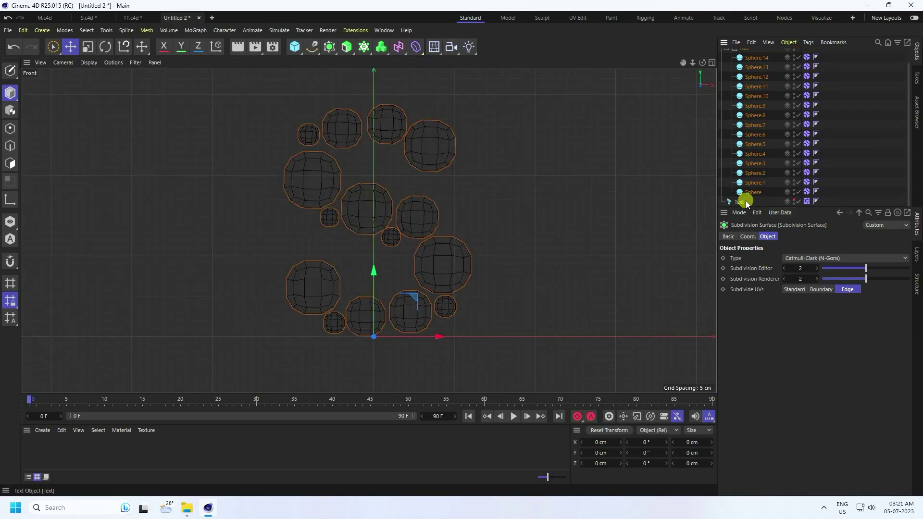
left_click(794, 200)
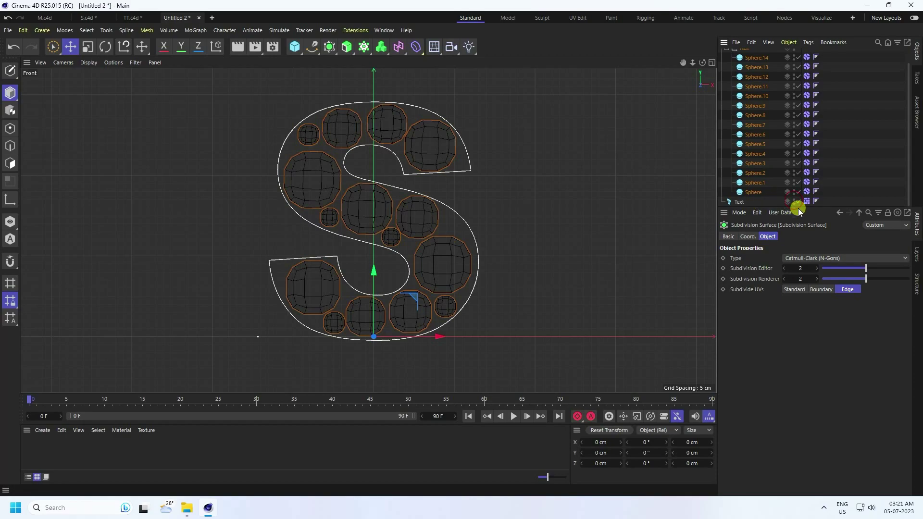
scroll(357, 194, "up", 3)
Shrink Sphere.10's radius to 15 cm and shift it slightly up and right
left_click(365, 215)
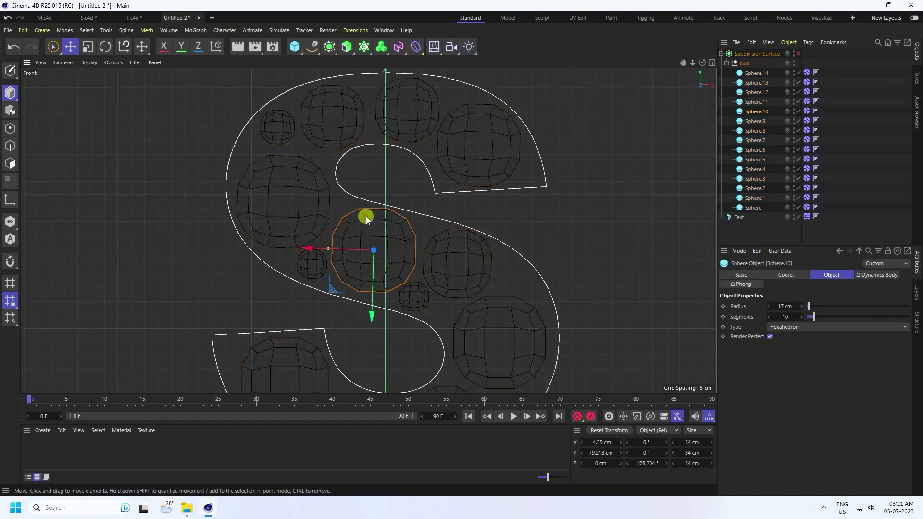
left_click(768, 306)
left_click(769, 306)
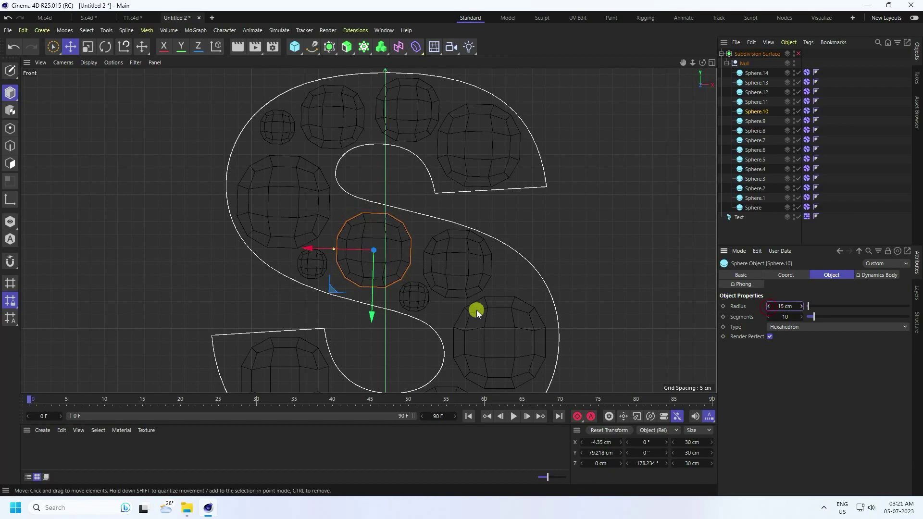
left_click_drag(368, 318, 373, 310)
left_click_drag(328, 250, 306, 264)
Enlarge Sphere.12 to 8 cm, lower Sphere.10 to 14 cm, and nudge Sphere.12 into place
left_click(306, 264)
left_click_drag(269, 299, 278, 301)
left_click(783, 306)
left_click(800, 305)
left_click(801, 306)
scroll(289, 294, "up", 3)
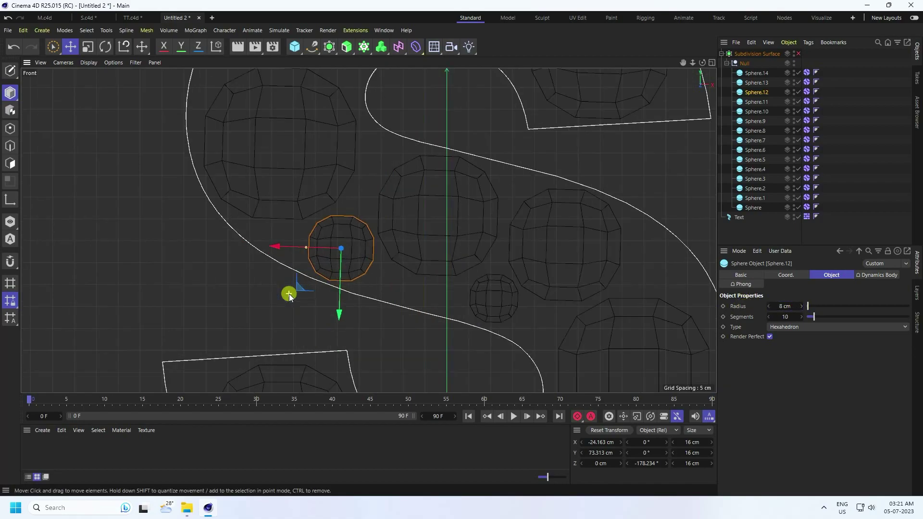
left_click(415, 215)
left_click(415, 214)
left_click(768, 306)
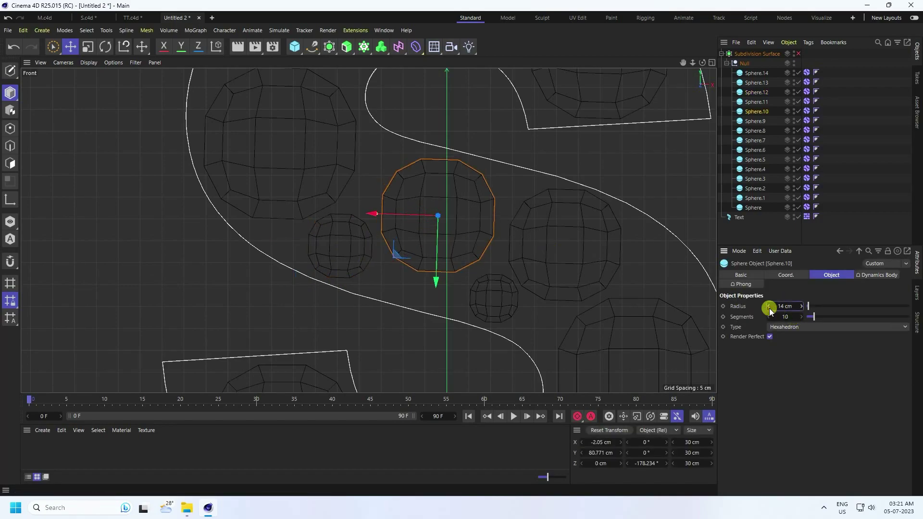
left_click(346, 257)
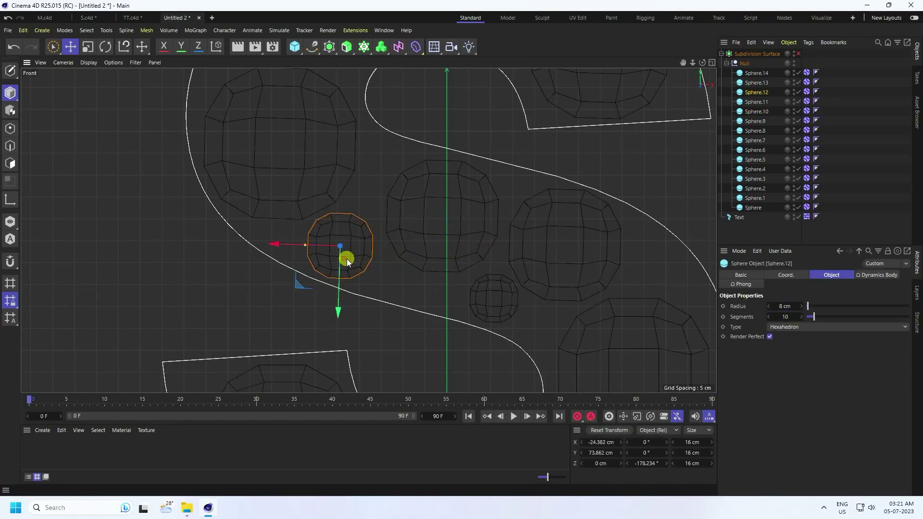
left_click_drag(345, 254, 306, 282)
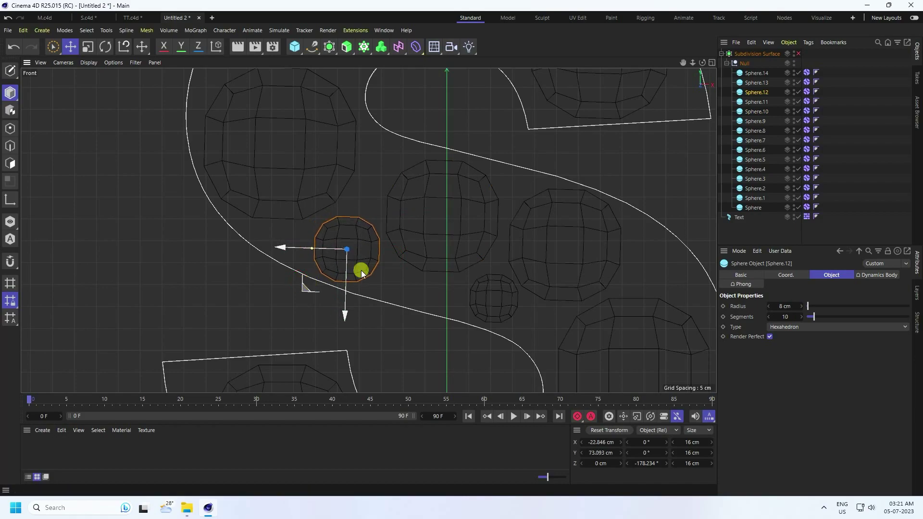
Shrink Sphere.11, enlarge Sphere.13 to 8 cm, and shift both slightly right
left_click(509, 244)
scroll(275, 182, "down", 4)
scroll(528, 247, "up", 3)
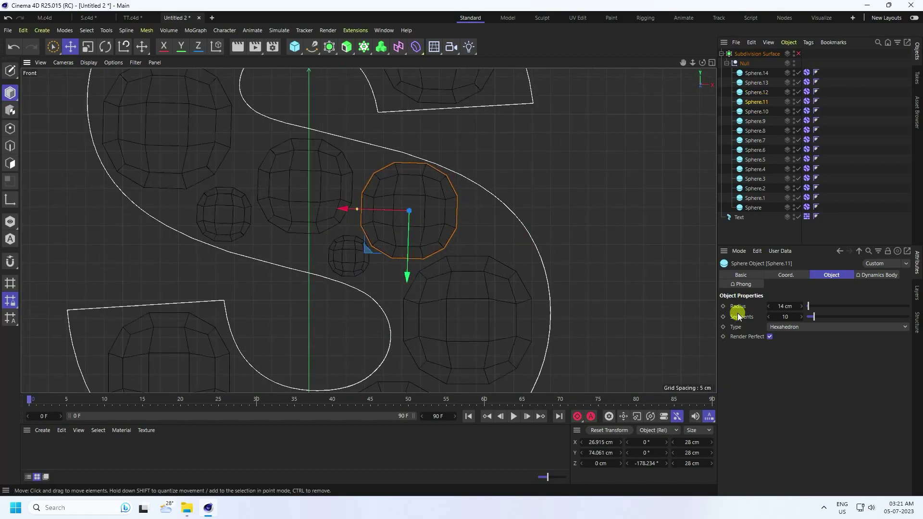
left_click(769, 307)
left_click(768, 306)
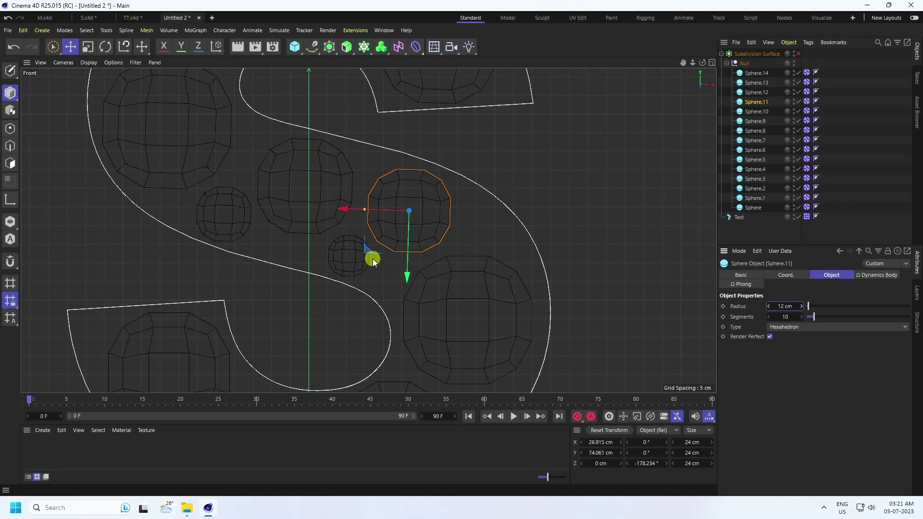
left_click(340, 249)
left_click(801, 307)
left_click(801, 306)
left_click(440, 222)
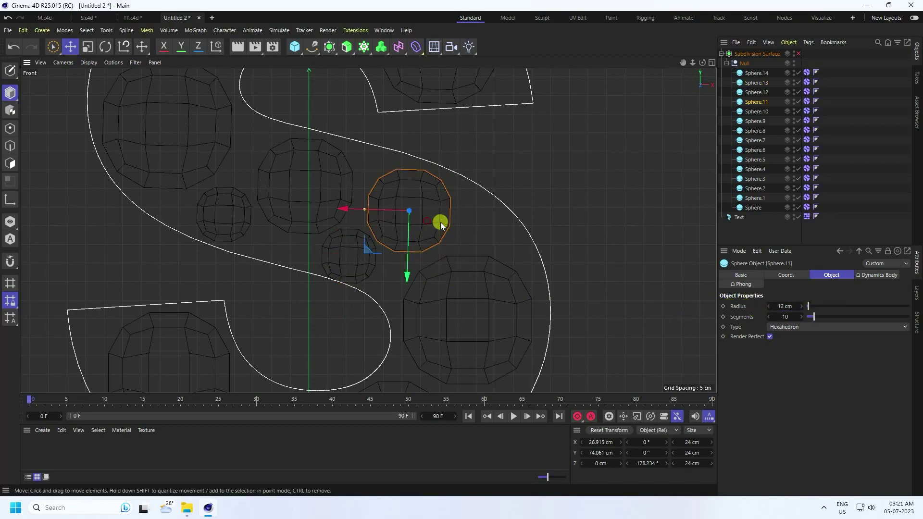
left_click_drag(377, 247, 385, 247)
left_click(328, 280)
mouse_move(328, 280)
left_mouse_down()
mouse_move(309, 295)
mouse_move(324, 298)
left_mouse_up()
scroll(368, 210, "down", 5)
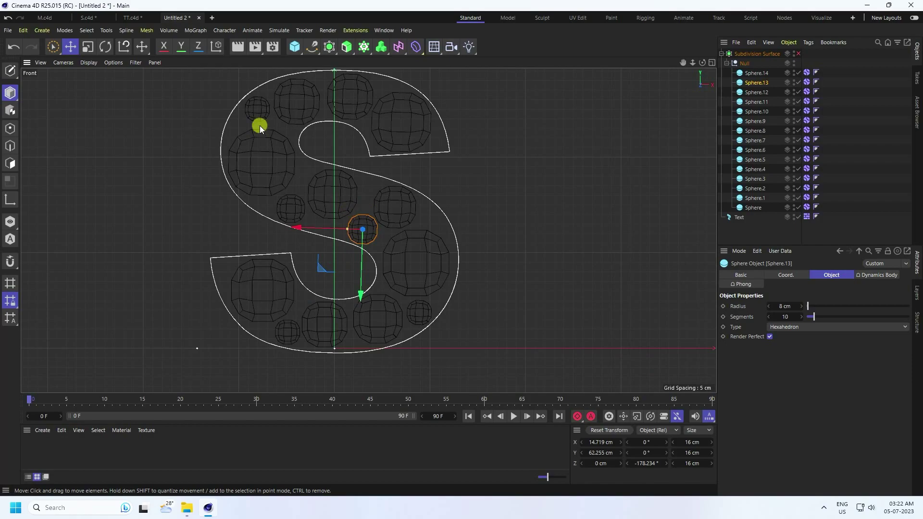
scroll(247, 104, "up", 5)
Enlarge Sphere.7's radius to 9 cm and nudge Sphere.9 slightly right
left_click(247, 98)
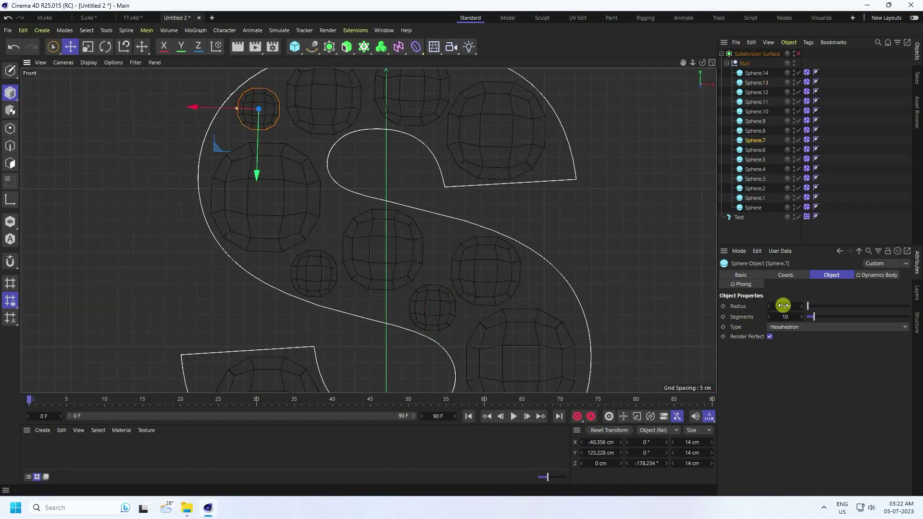
left_click_drag(797, 306, 800, 305)
scroll(422, 364, "down", 2)
scroll(317, 160, "up", 4)
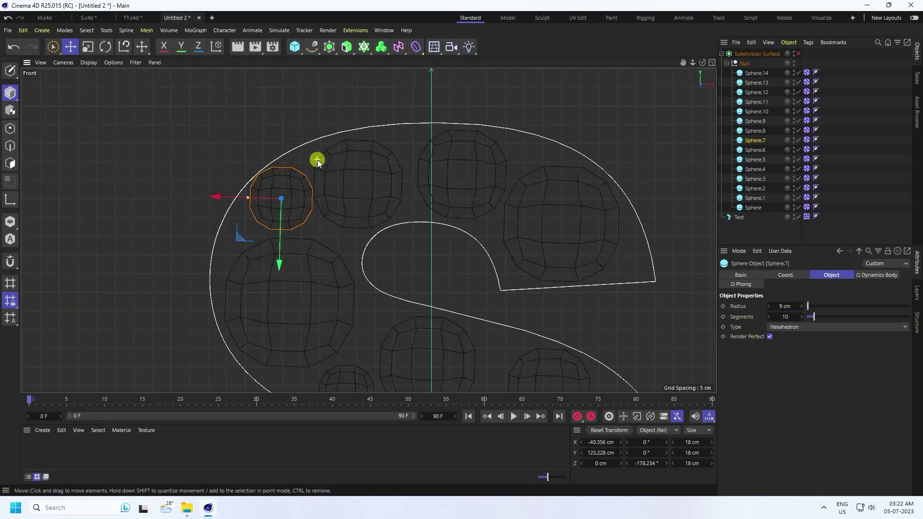
left_click(310, 267)
scroll(263, 319, "down", 2)
left_click_drag(248, 330, 251, 330)
Nudge Sphere.8 and Sphere.7 up and to the right within the S
left_click(325, 183)
left_click_drag(299, 224, 300, 239)
left_click(287, 220)
left_click(288, 220)
left_click_drag(244, 229, 247, 248)
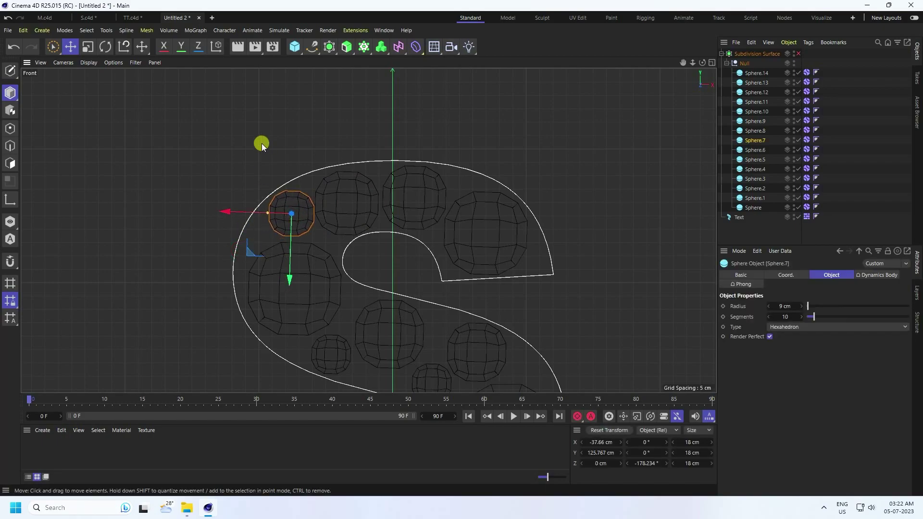
scroll(263, 148, "down", 3)
scroll(333, 243, "up", 1)
scroll(276, 342, "up", 4)
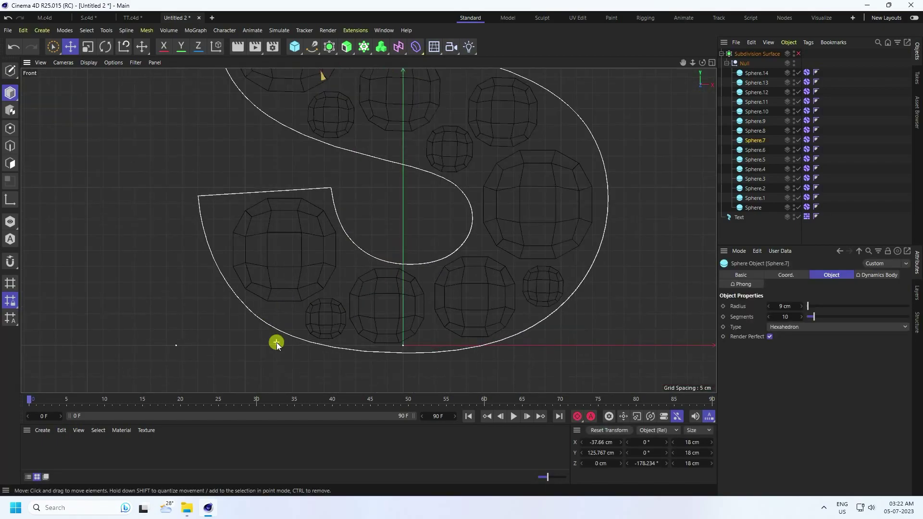
Move Sphere slightly up and left, nudge Sphere.2, and shrink Sphere.3's radius to 13 cm
left_click(276, 342)
left_click(275, 232)
left_click_drag(324, 209, 318, 206)
left_click(329, 314)
left_click_drag(363, 277, 363, 275)
left_click(553, 282)
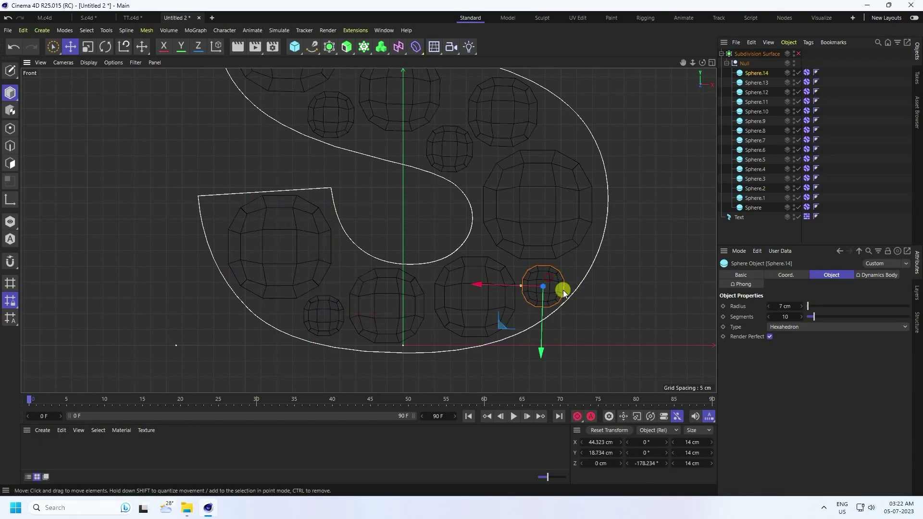
left_click(448, 288)
left_click_drag(775, 306, 768, 306)
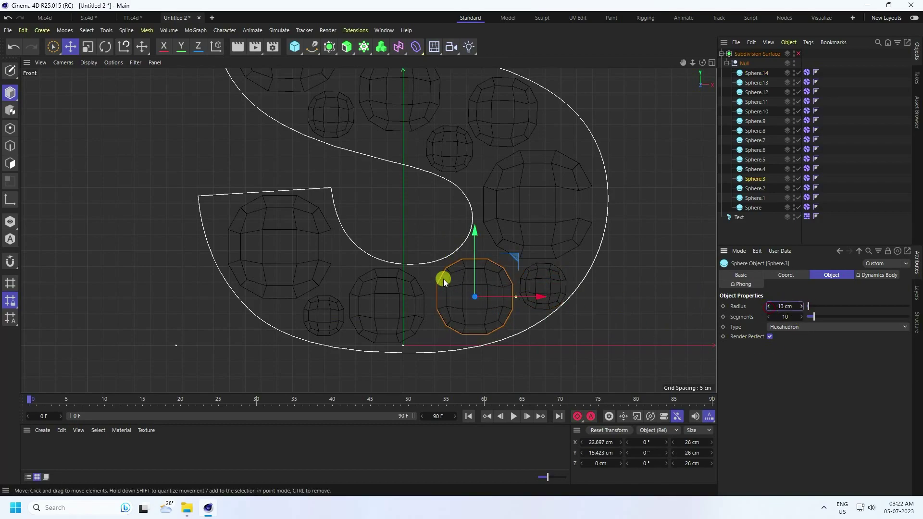
Shrink Sphere.4 to 18 cm radius and move Sphere.14 slightly left, keeping it at 8 cm
left_click(553, 198)
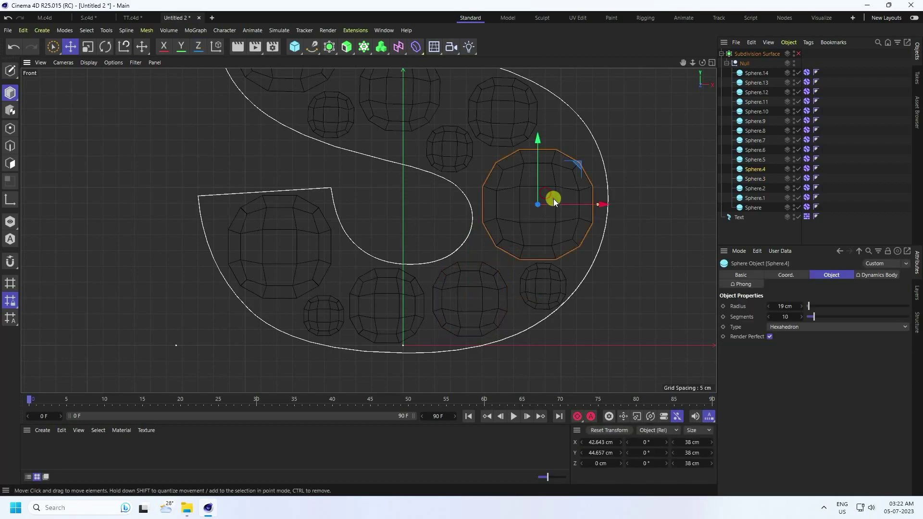
left_click_drag(767, 305, 764, 305)
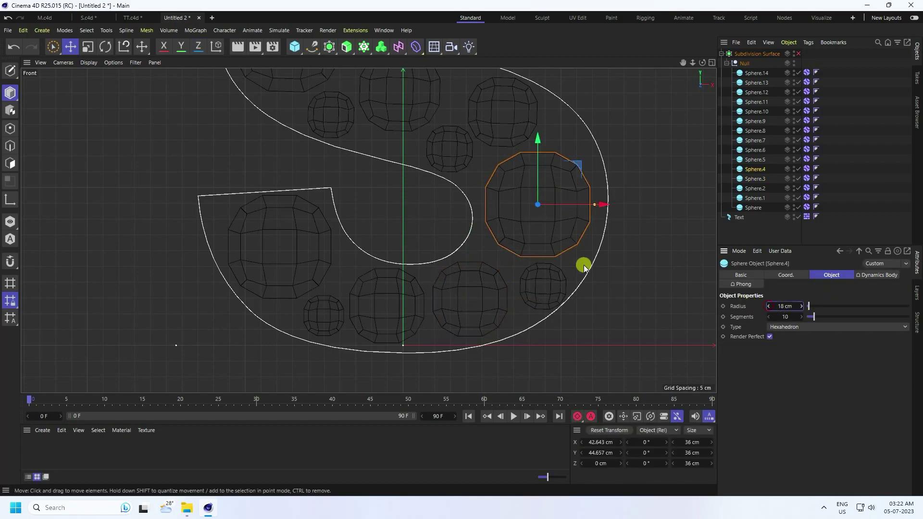
left_click(533, 275)
left_click(800, 306)
left_click(531, 301)
left_click(528, 295)
left_click_drag(500, 324, 495, 324)
left_click(768, 306)
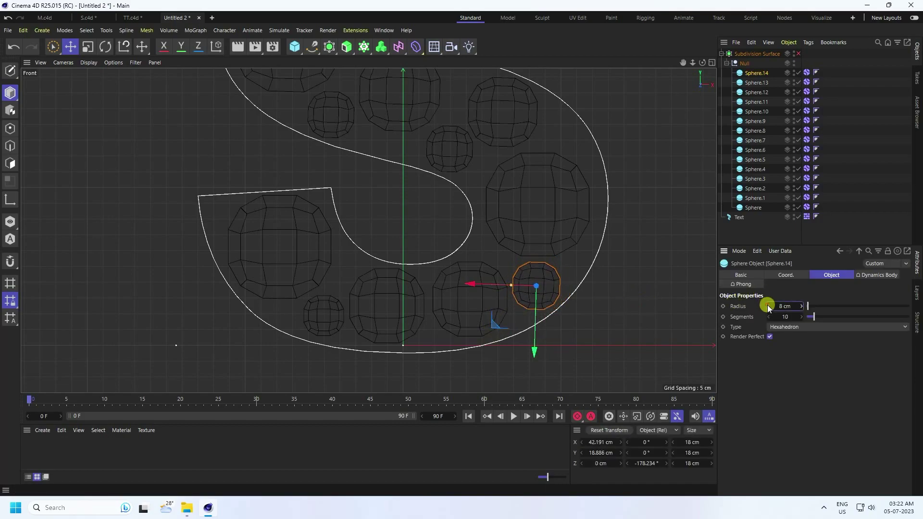
left_click(590, 313)
scroll(440, 364, "down", 4)
scroll(399, 330, "down", 2)
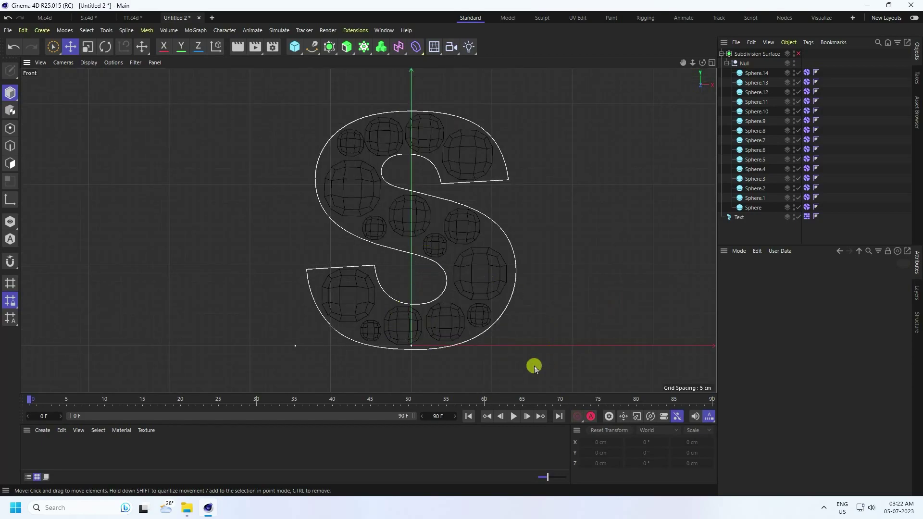
Preview the inflating spheres on the timeline and rewind to the first frame
left_click(513, 417)
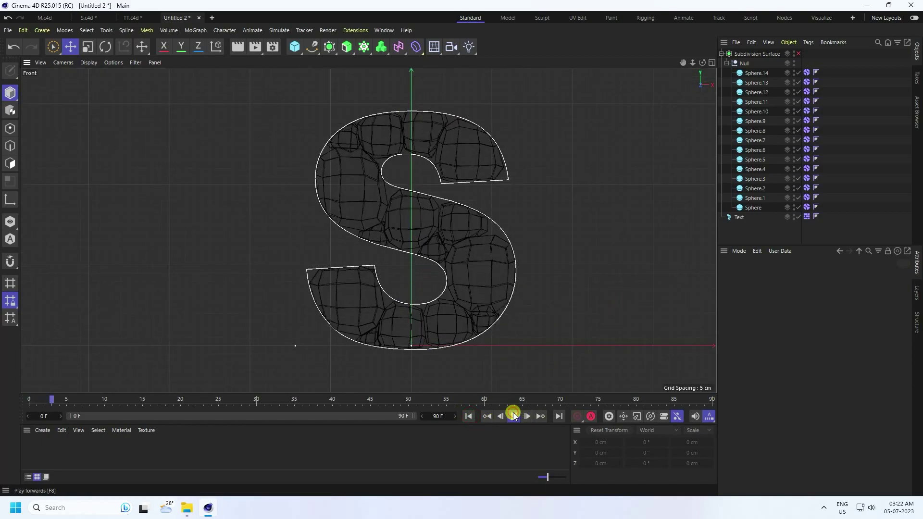
scroll(471, 239, "up", 2)
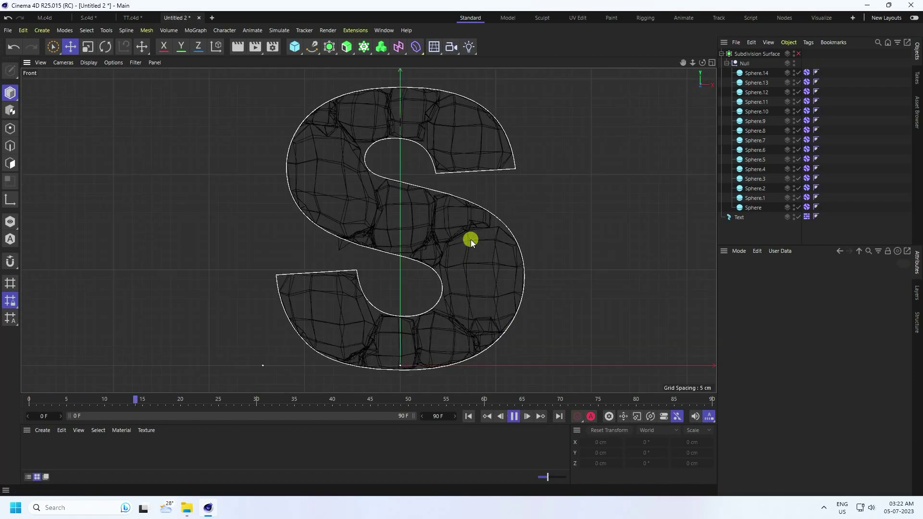
left_click(514, 416)
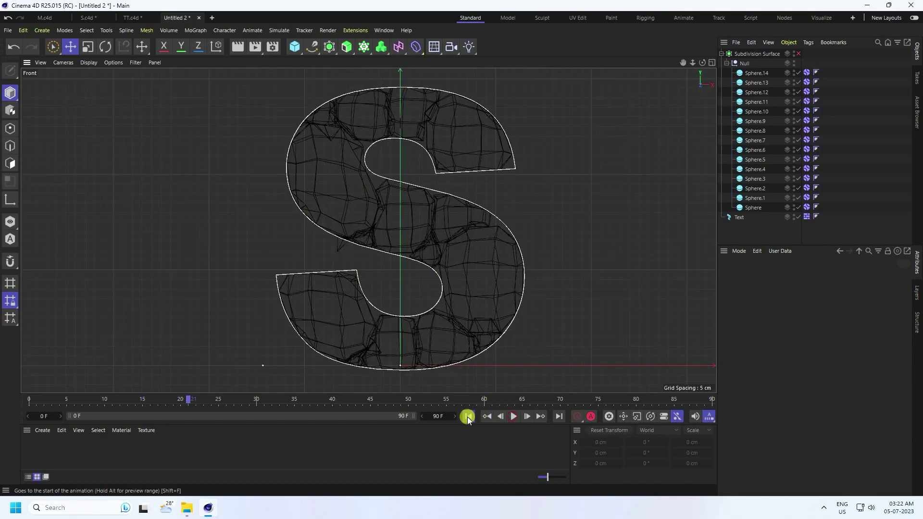
left_click(467, 416)
left_click(513, 416)
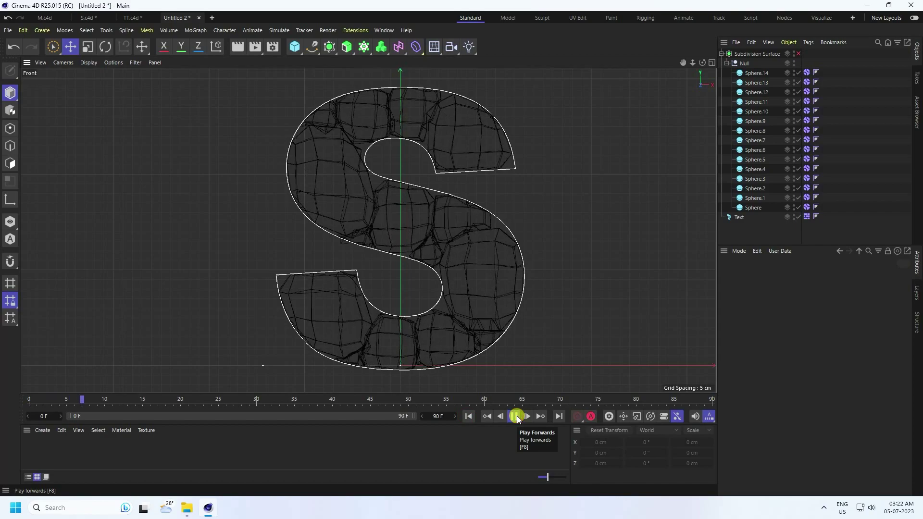
left_click(516, 416)
left_click(470, 417)
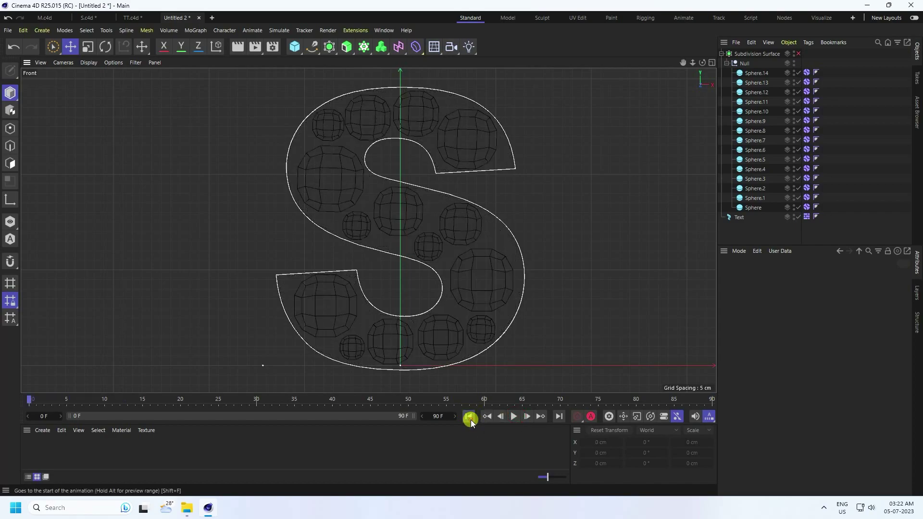
Turn Subdivision Surface back on, hide the S outline, and replay the simulation
left_click(799, 53)
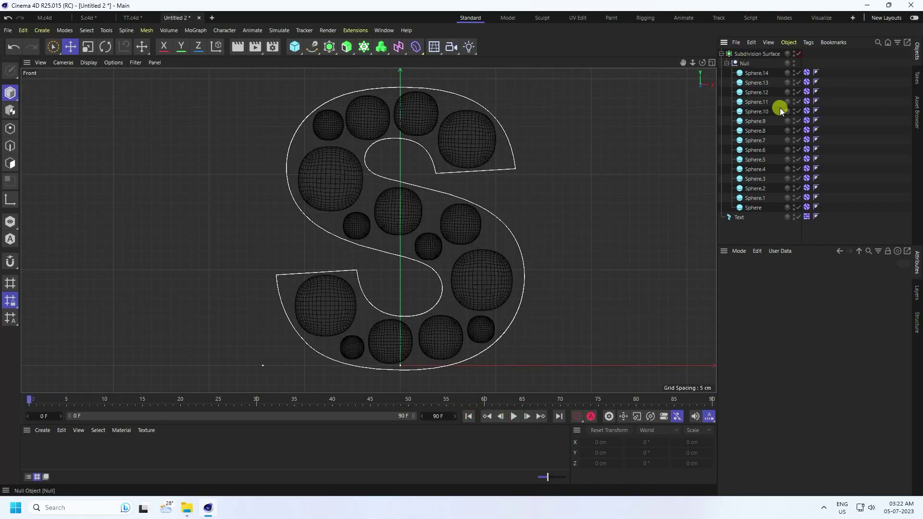
left_click(793, 216)
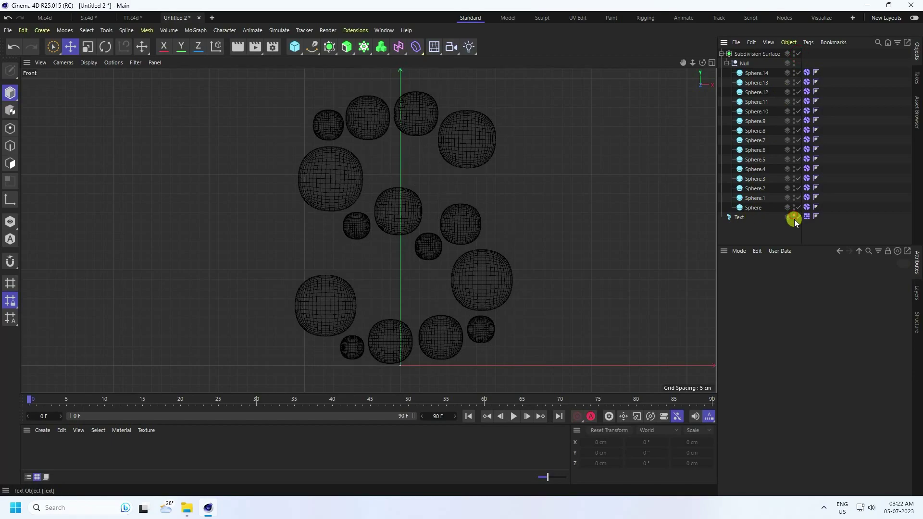
left_click(514, 416)
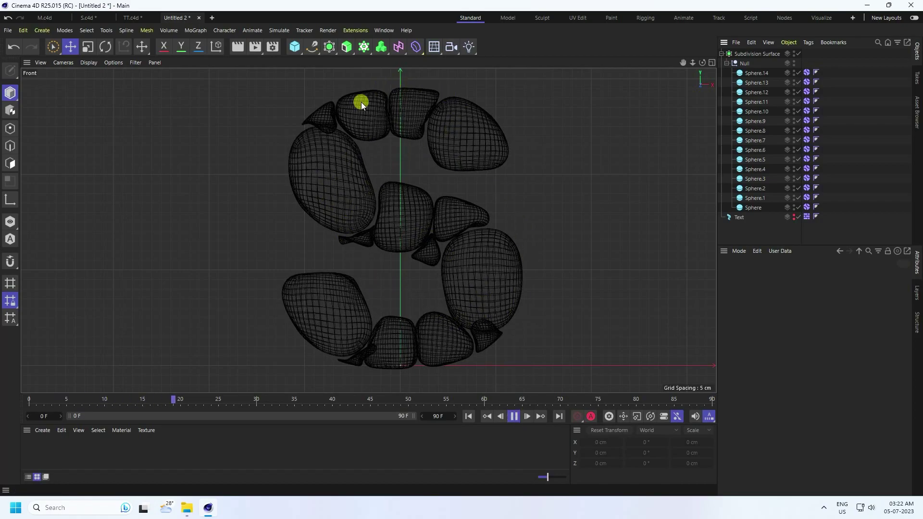
left_click(513, 416)
left_click(468, 416)
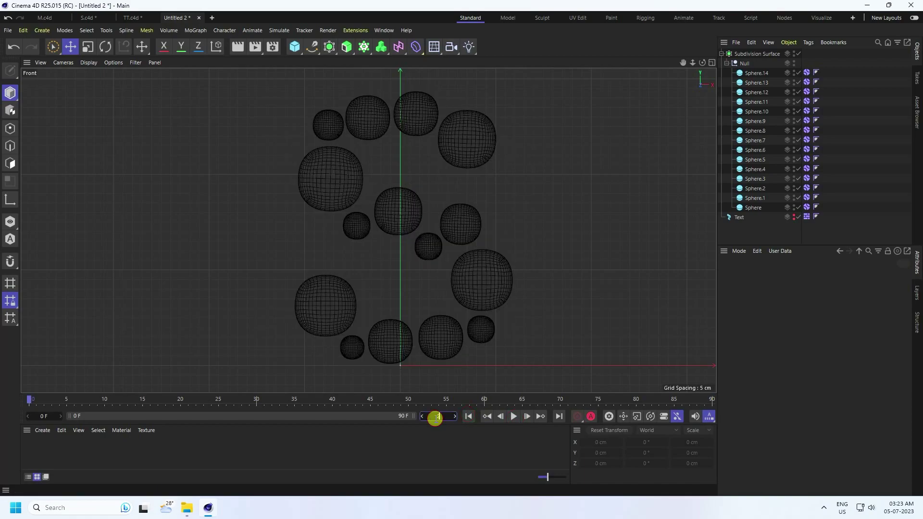
Set the animation end frame to 200, then play it through and rewind
left_click(436, 418)
type("200")
key("Return")
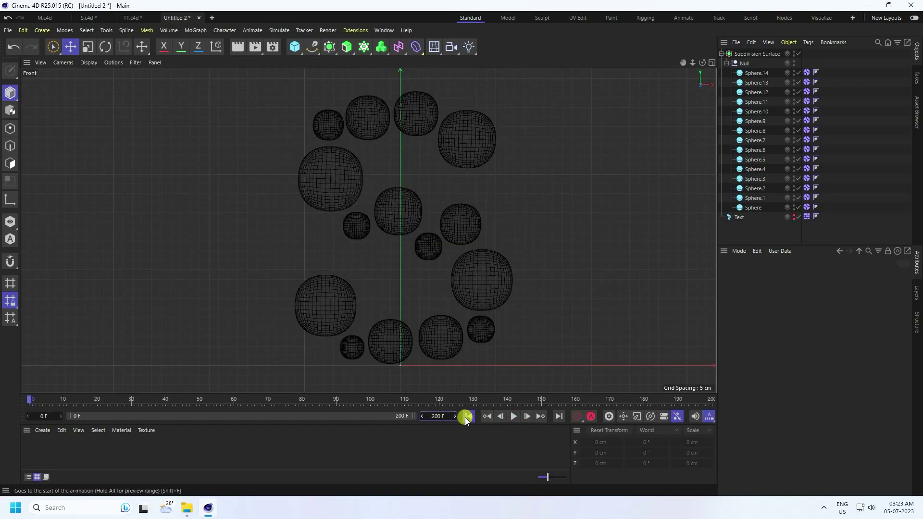
left_click(514, 417)
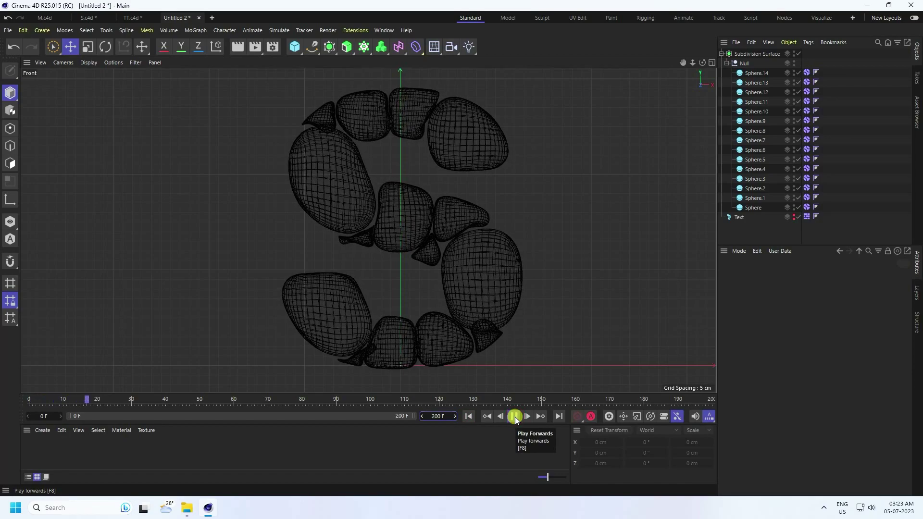
left_click(514, 416)
left_click(468, 416)
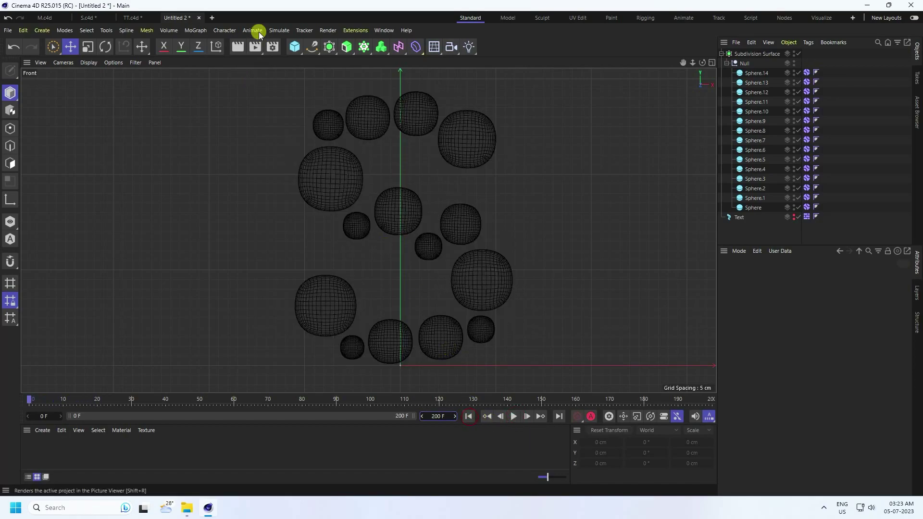
Add a Turbulence force, entering 250 for Strength and adjusting its Scale
left_click(279, 31)
mouse_move(291, 94)
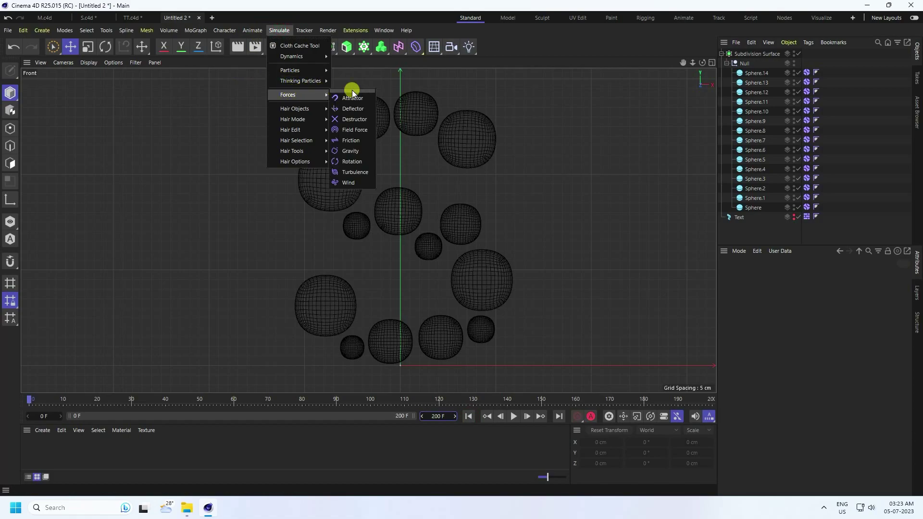
left_click(353, 172)
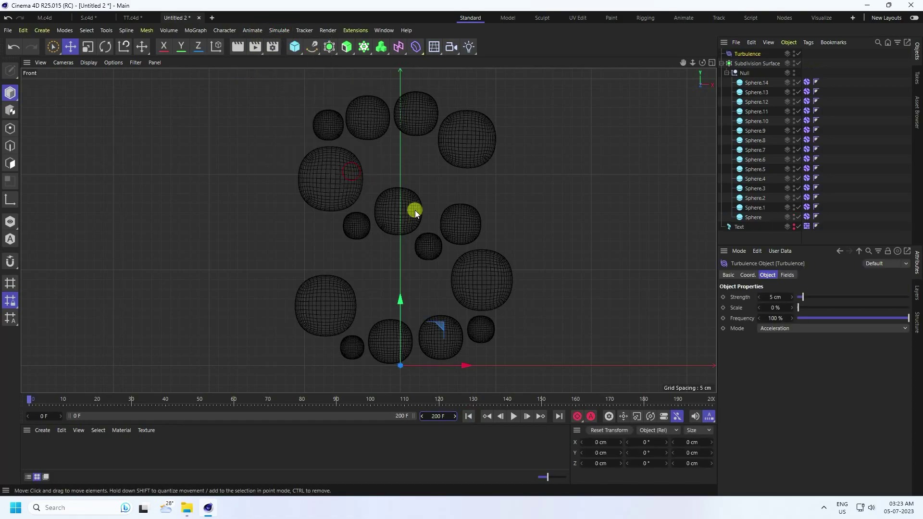
left_click(768, 295)
type("250")
key("Return")
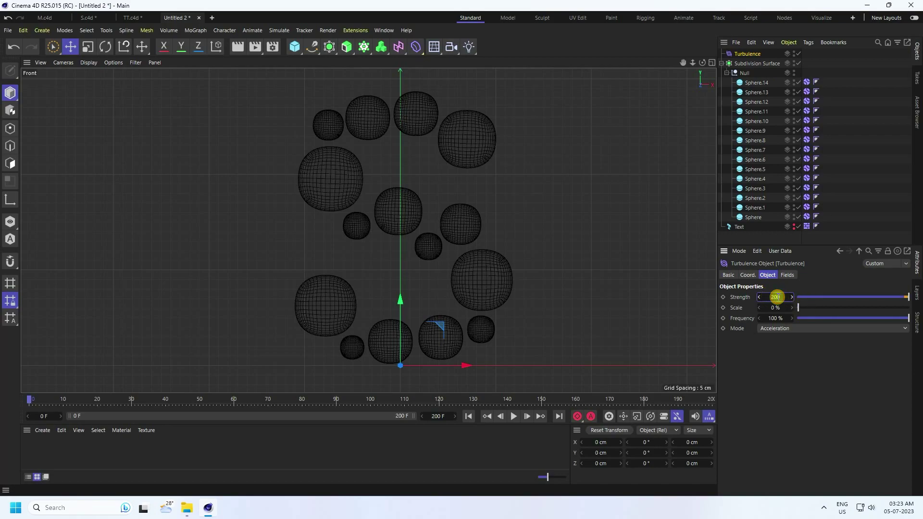
left_click(772, 307)
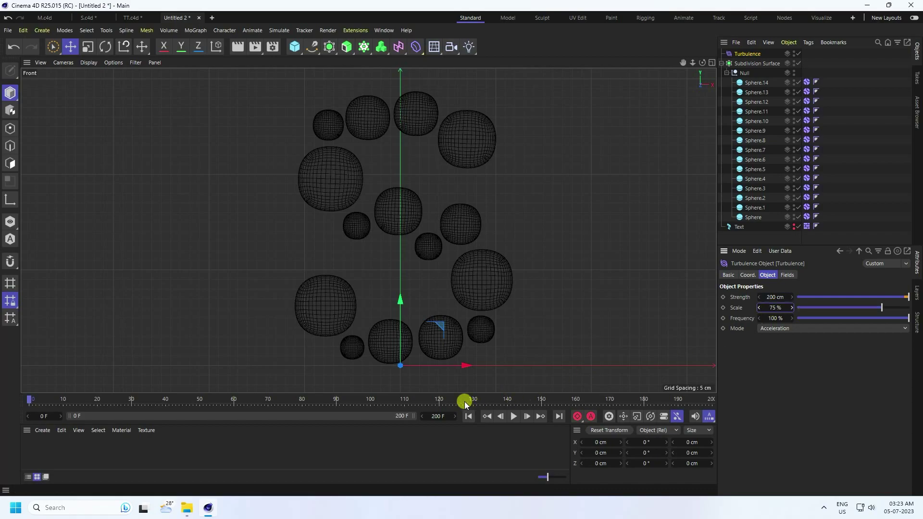
Preview the turbulence wobble, rewind, and maximize the Perspective view
left_click(513, 416)
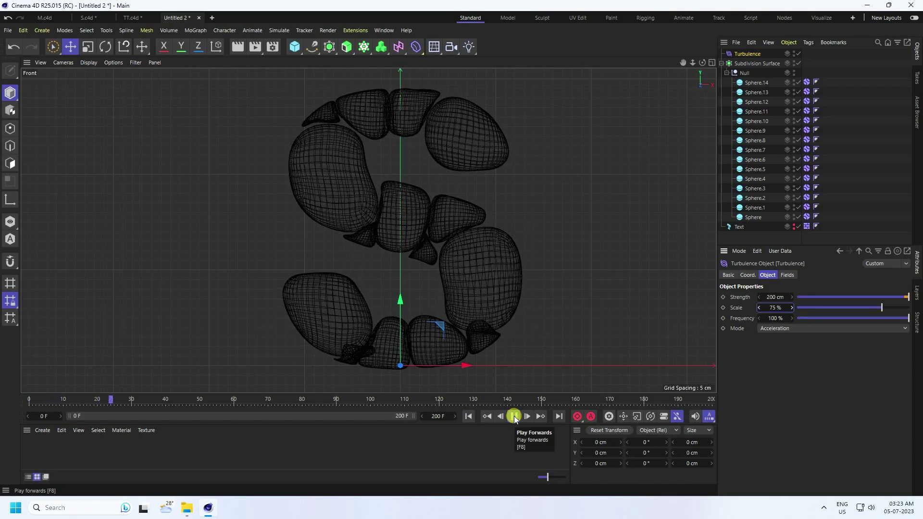
left_click(514, 416)
left_click(471, 417)
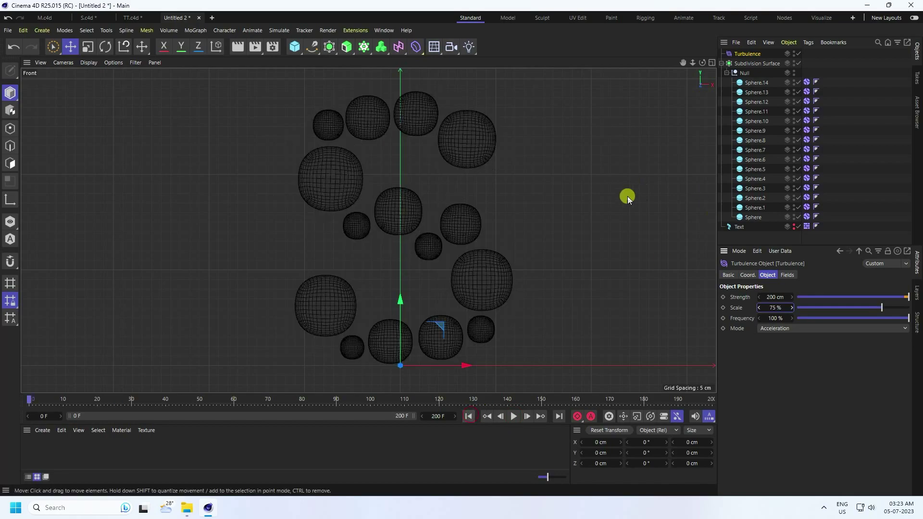
middle_click(400, 220)
middle_click(217, 171)
Orbit the view, turn off sphere smoothing, and nudge the bottom sphere sideways
left_click_drag(354, 266, 361, 388, "alt")
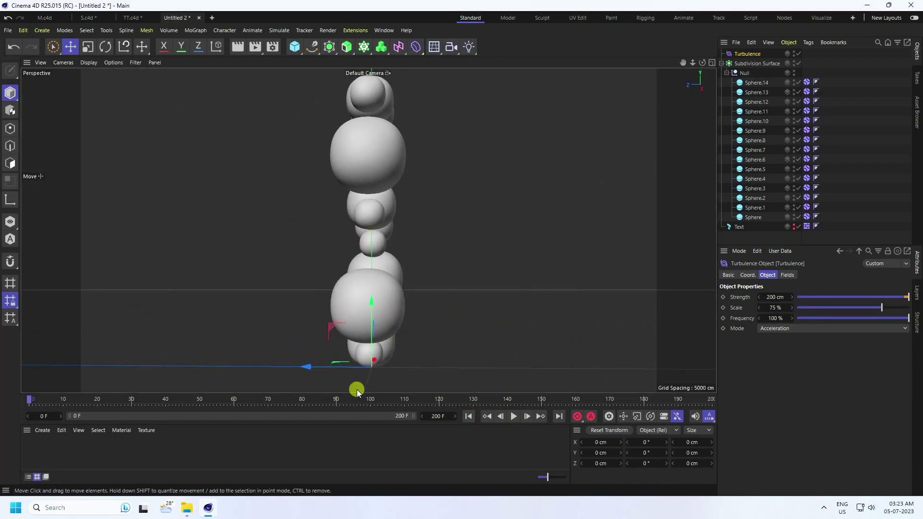
left_click(364, 355)
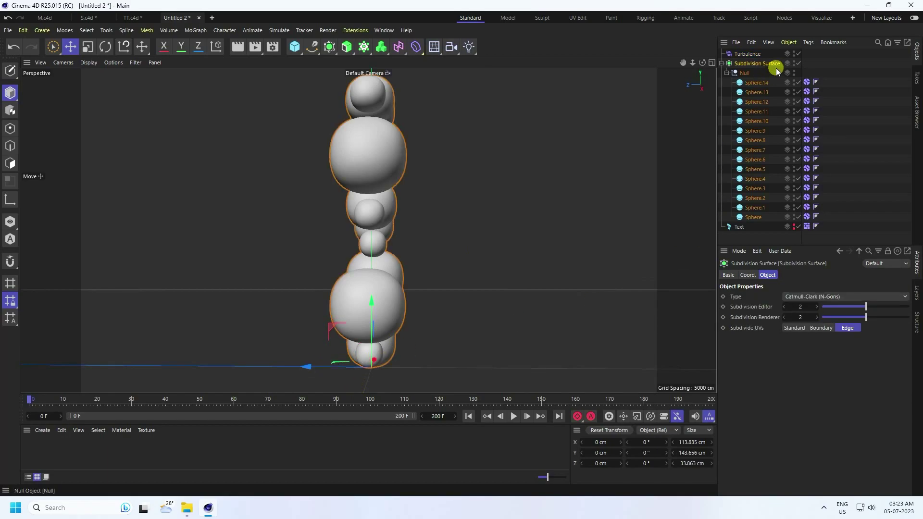
left_click(798, 64)
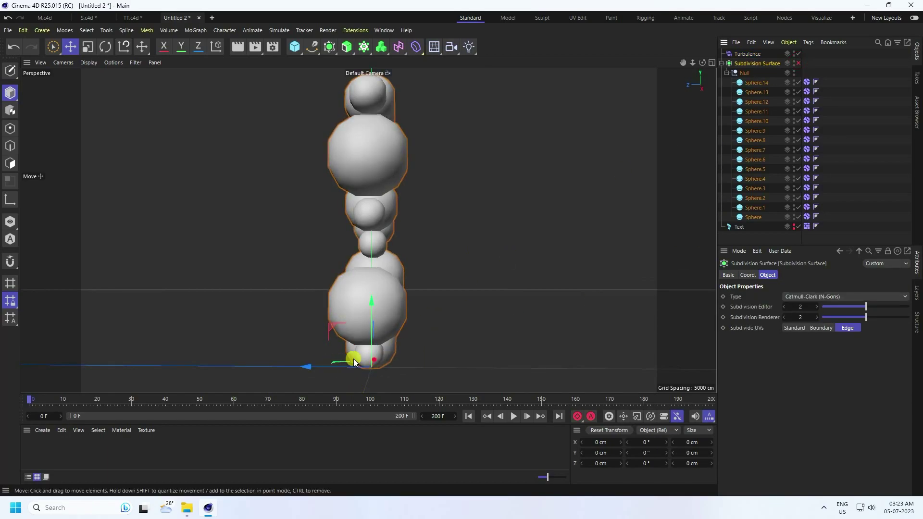
left_click(386, 357)
left_click(386, 357)
left_click_drag(327, 370, 299, 350)
Nudge two upper spheres in depth, re-enable smoothing, and select the spheres' Dynamics Body tags
left_click(373, 241)
left_click_drag(313, 243, 313, 210)
left_click(369, 208)
left_click(511, 215)
left_click_drag(512, 214, 390, 336, "alt")
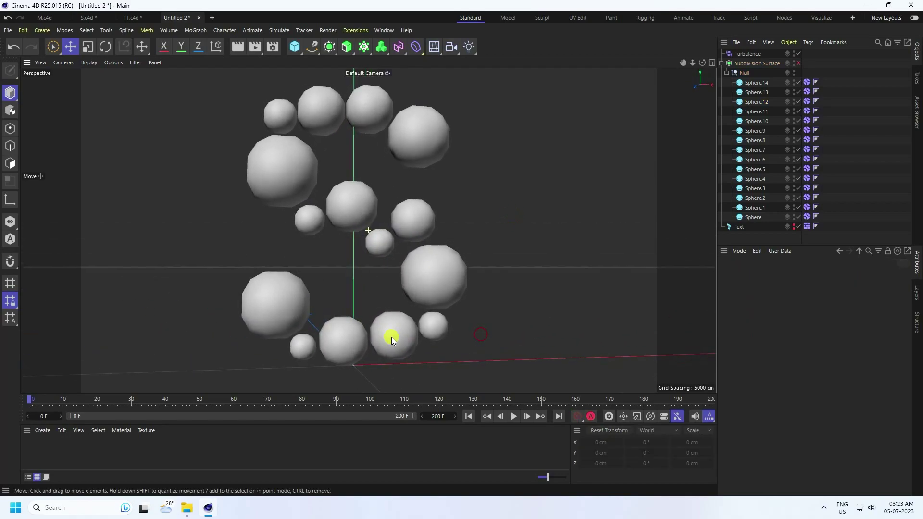
left_click(797, 63)
left_click_drag(807, 71, 808, 219)
left_click(837, 214)
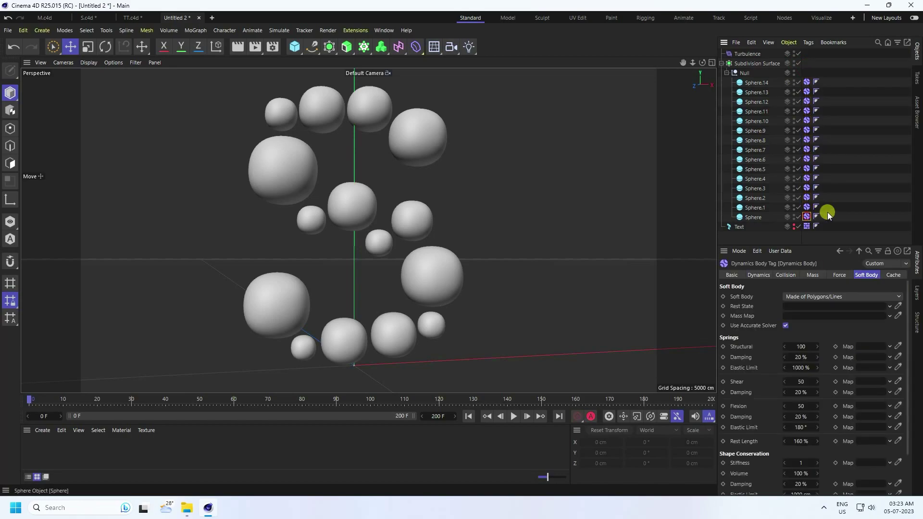
Select all 15 Dynamics Body tags and bake the soft-body simulation to cache
left_click(806, 216)
left_click(808, 82, "shift")
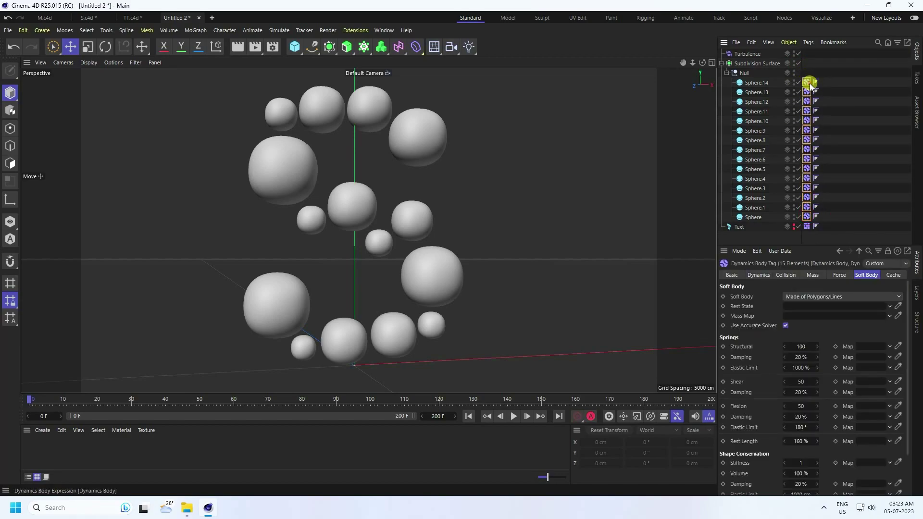
left_click(893, 274)
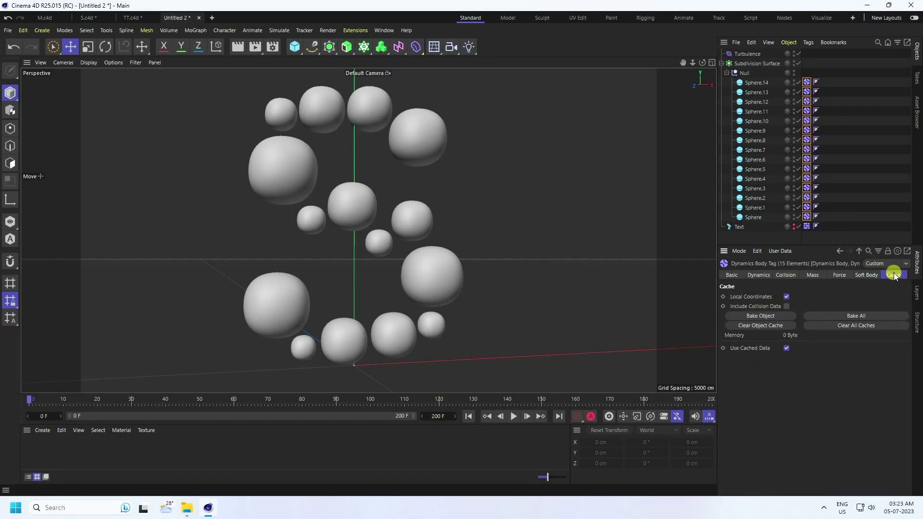
left_click(757, 317)
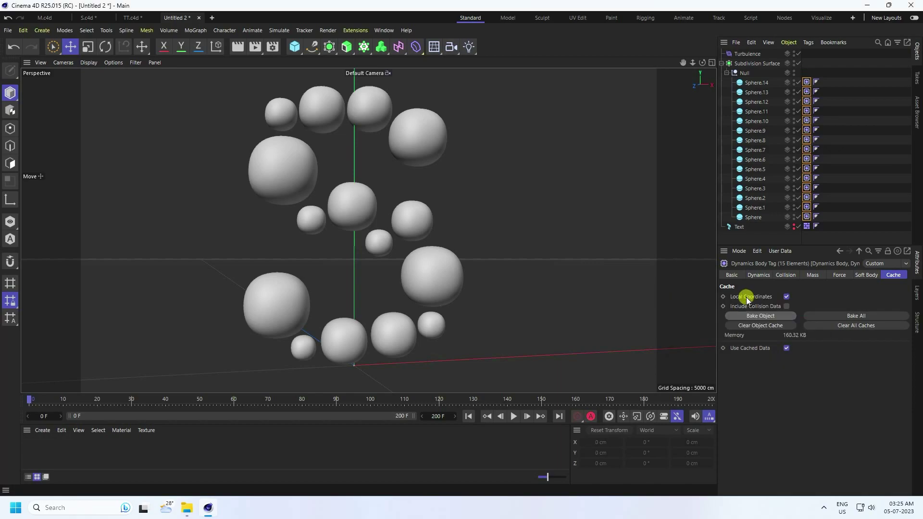
Display the spheres as Gouraud Shading (Lines), play the baked animation, then switch to S.c4d
left_click(97, 87)
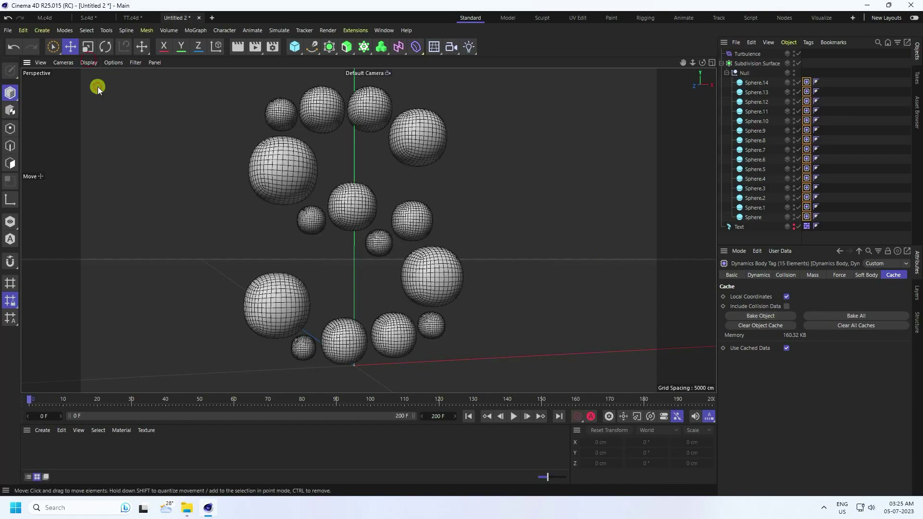
left_click(513, 416)
left_click(277, 244)
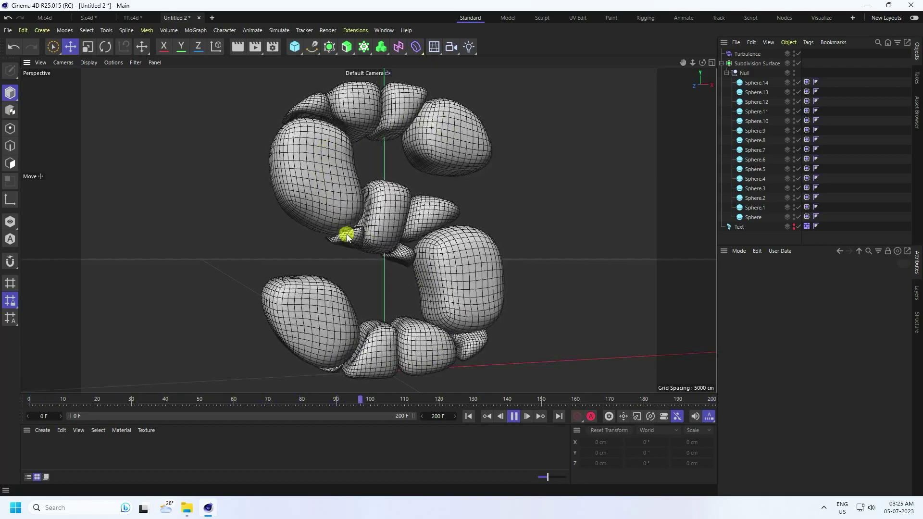
left_click(512, 415)
left_click(87, 17)
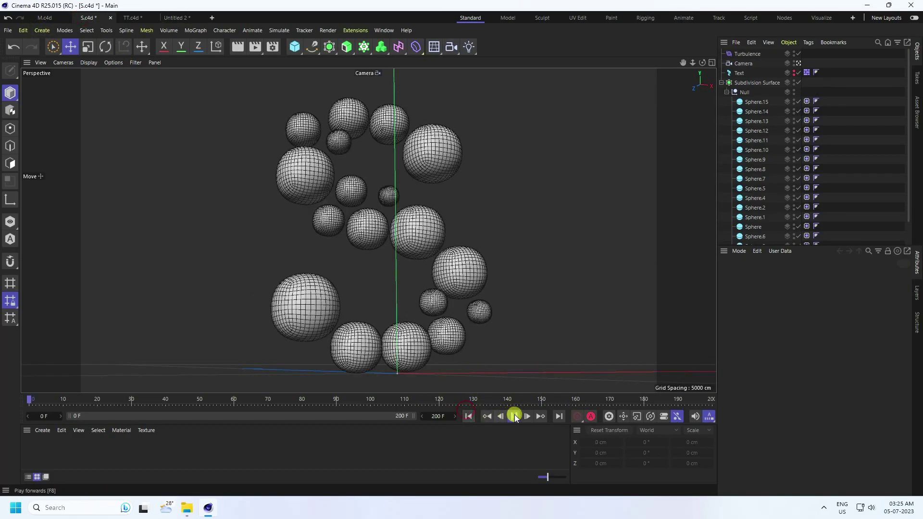
Play the S.c4d animation to watch the spheres inflate into lumpy blobs, then stop
left_click(514, 416)
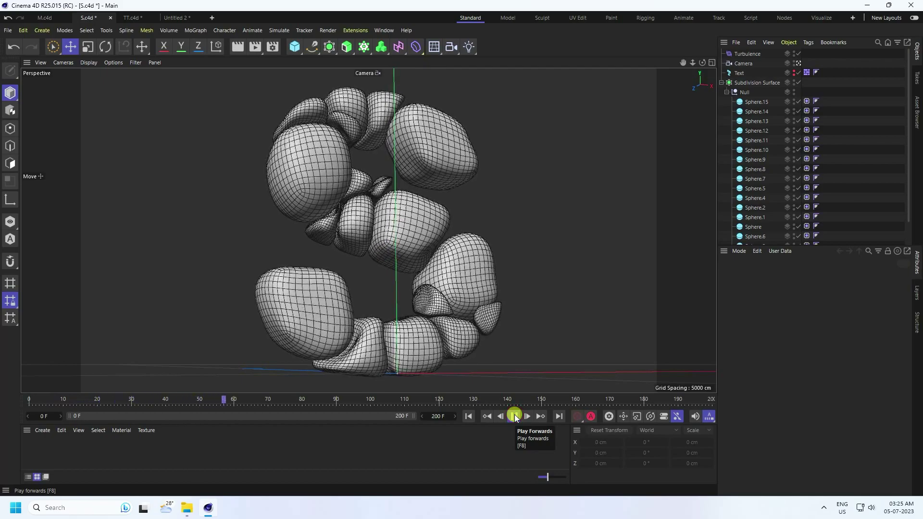
left_click(514, 416)
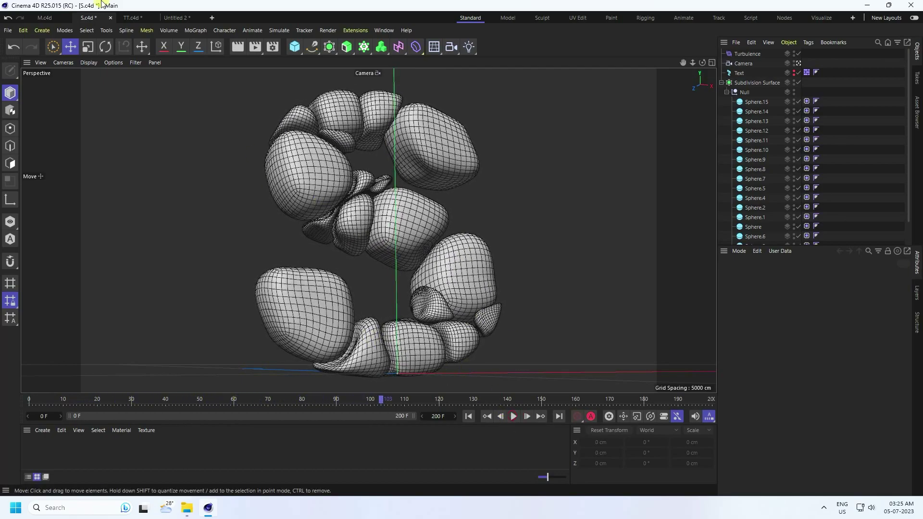